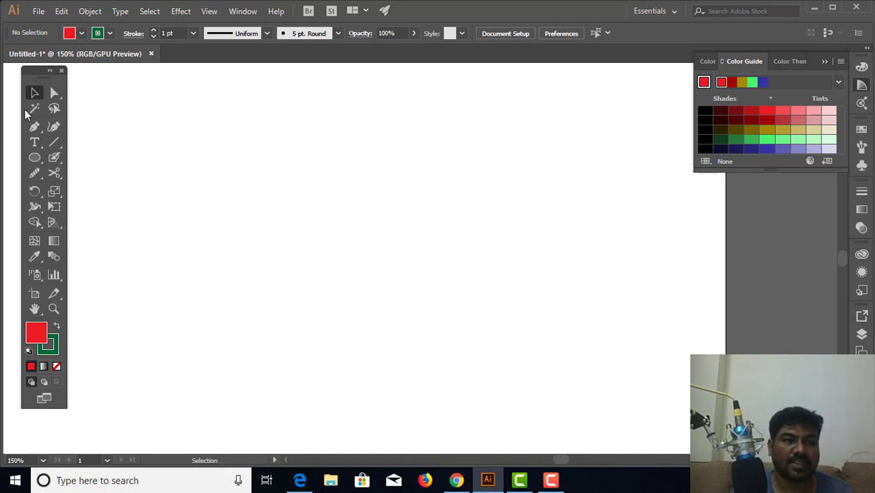
Reposition the floating toolbox slightly further in from the edge of the workspace
left_click_drag(35, 79, 109, 83)
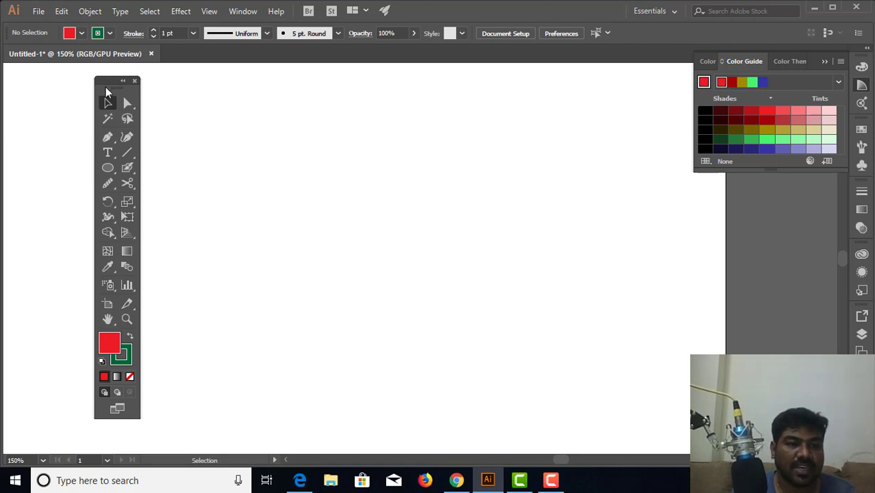
left_click_drag(112, 80, 92, 63)
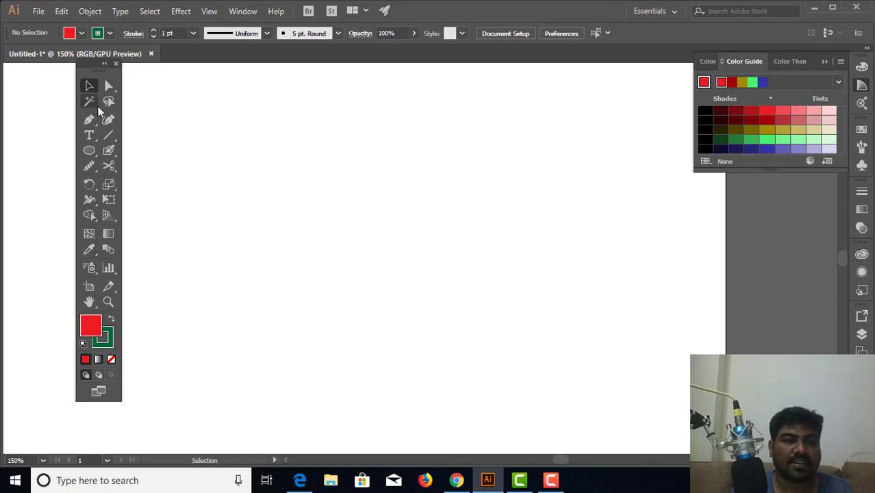
left_click_drag(96, 64, 62, 69)
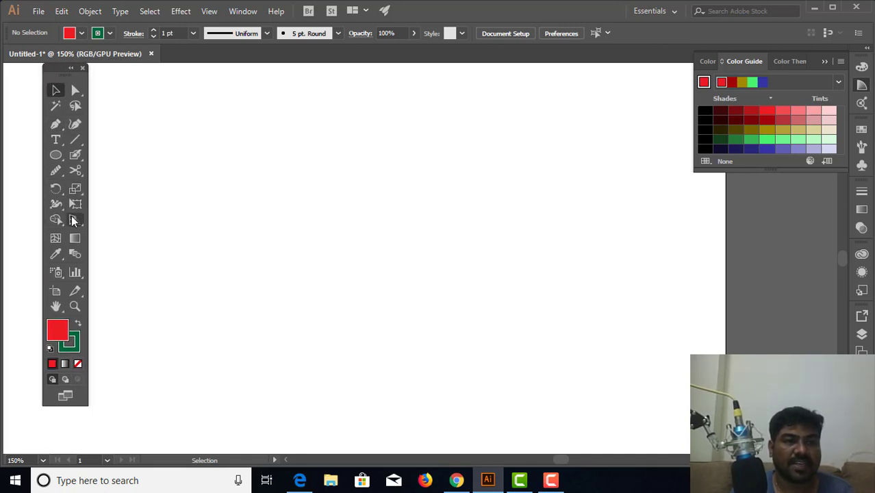
Switch the active shape tool from the Ellipse Tool to the Rectangle Tool
left_click(60, 158)
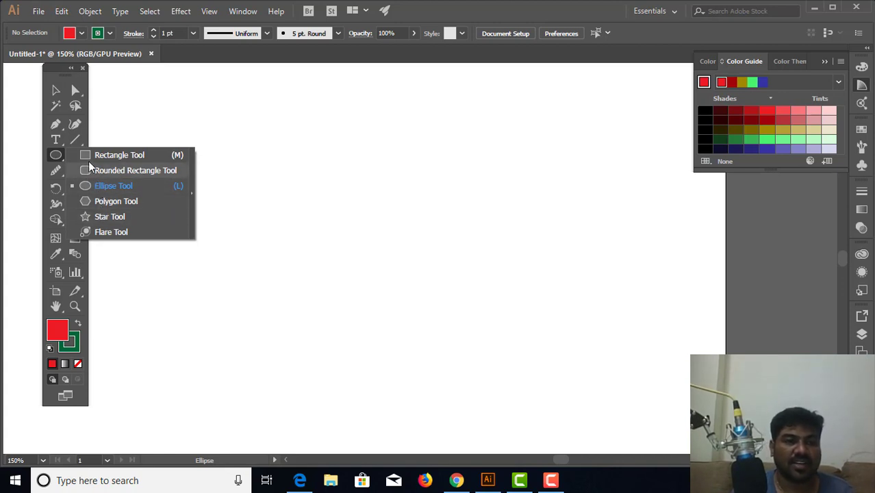
left_click(72, 154)
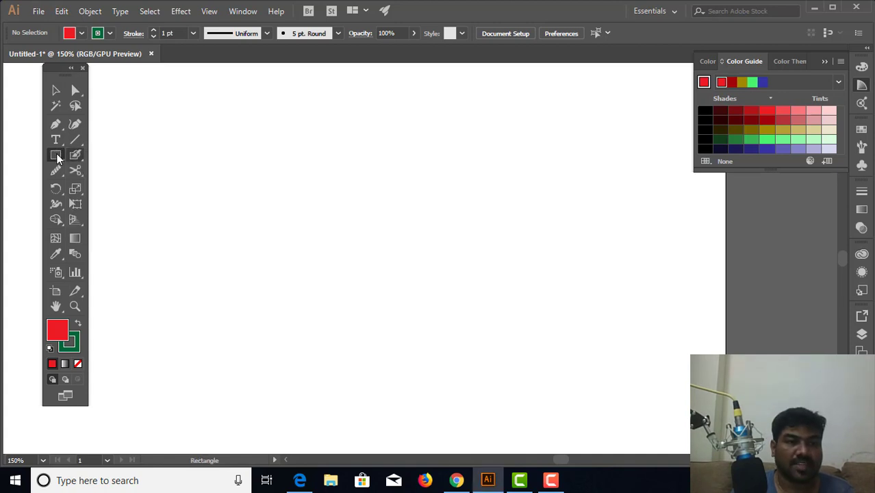
left_click(55, 155)
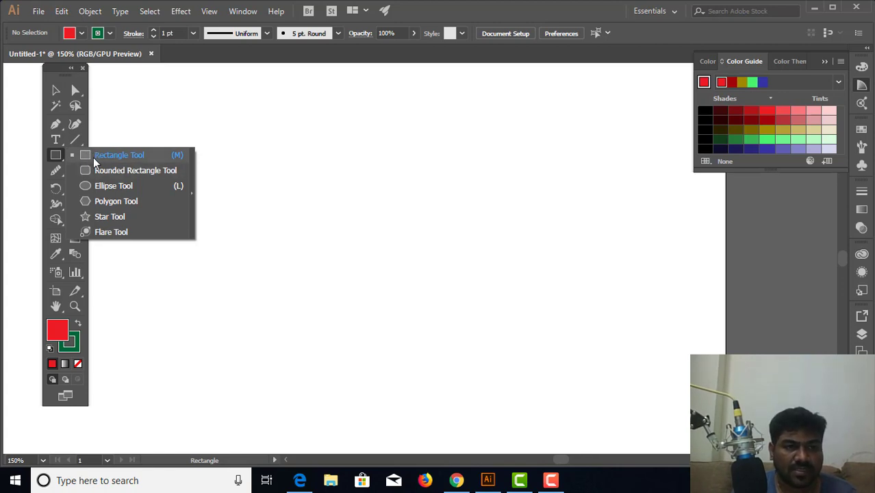
left_click(54, 157)
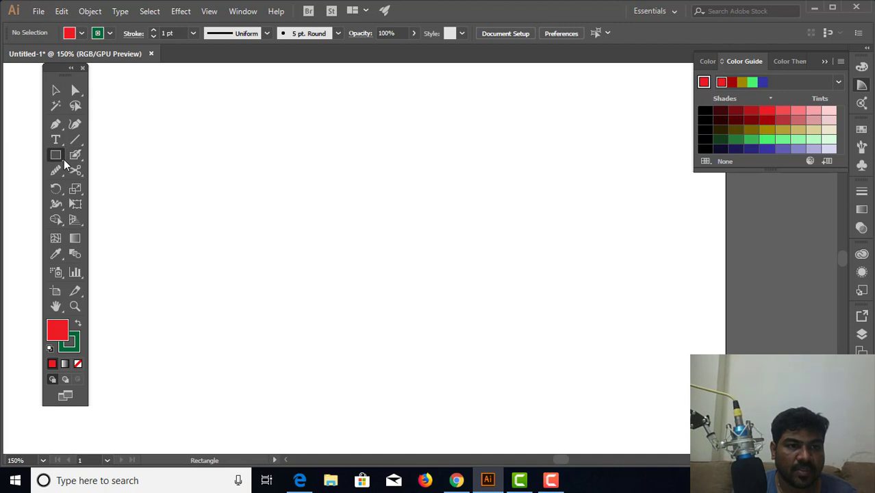
Detach the group of shape tools as its own floating palette and place it near the Color Guide
right_click(64, 159)
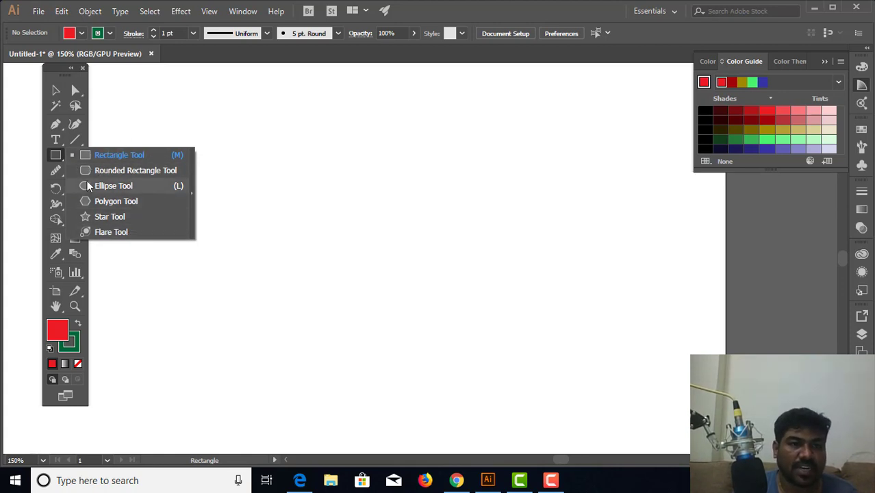
left_click(191, 192)
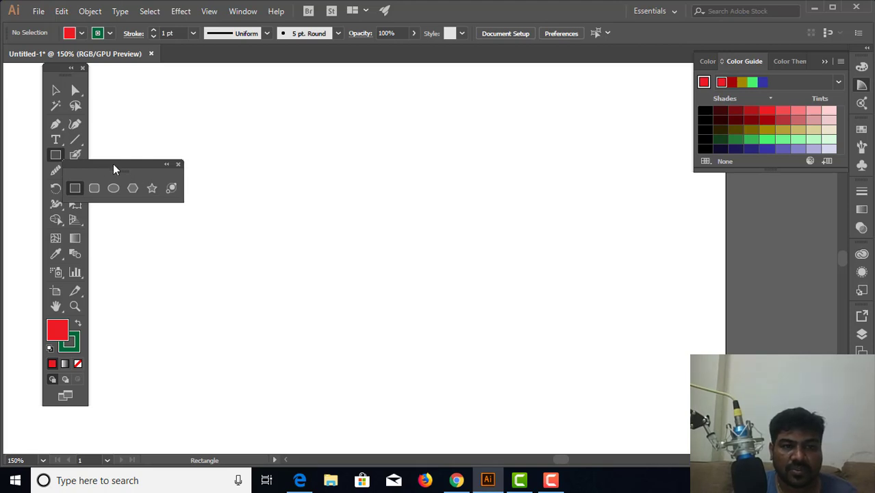
left_click_drag(114, 169, 550, 125)
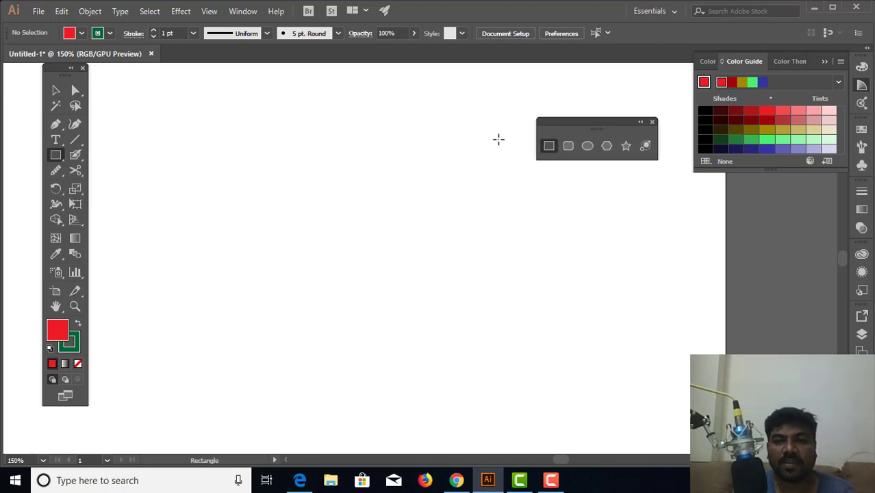
mouse_move(556, 124)
left_mouse_down()
mouse_move(576, 120)
mouse_move(543, 121)
mouse_move(597, 114)
mouse_move(571, 115)
left_mouse_up()
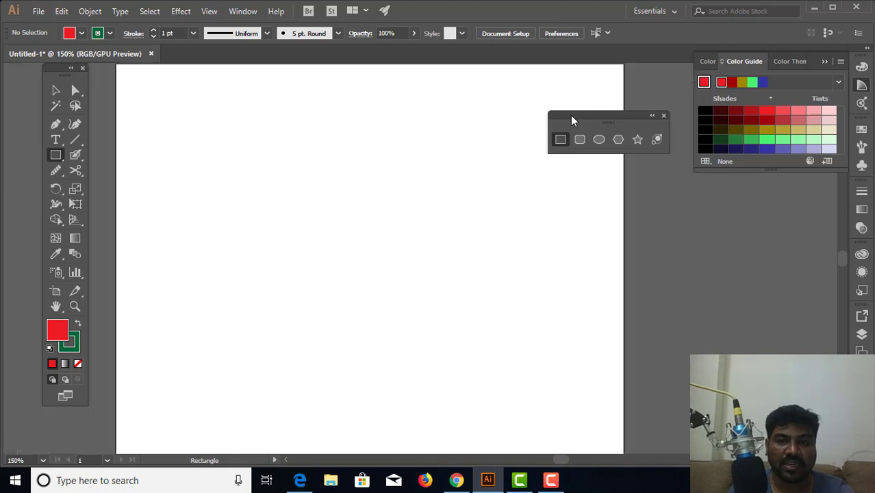
key("ctrl+minus")
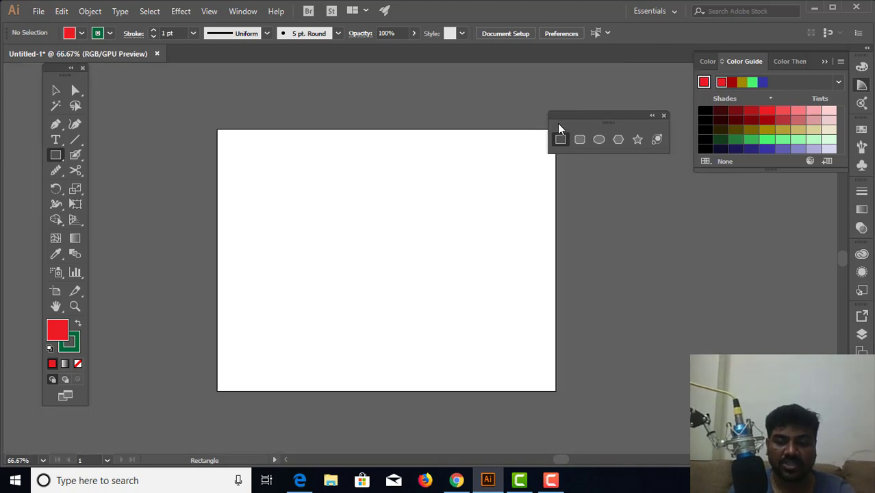
key("ctrl+plus")
key("ctrl+minus")
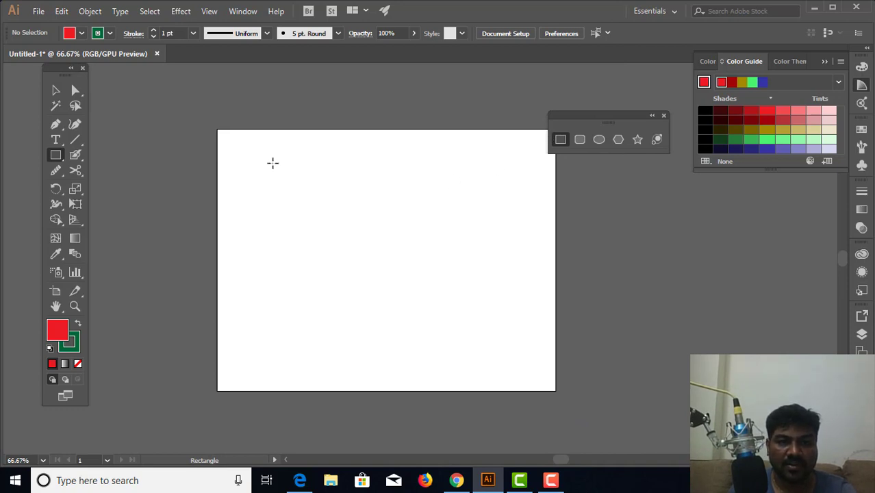
left_click_drag(272, 163, 467, 329)
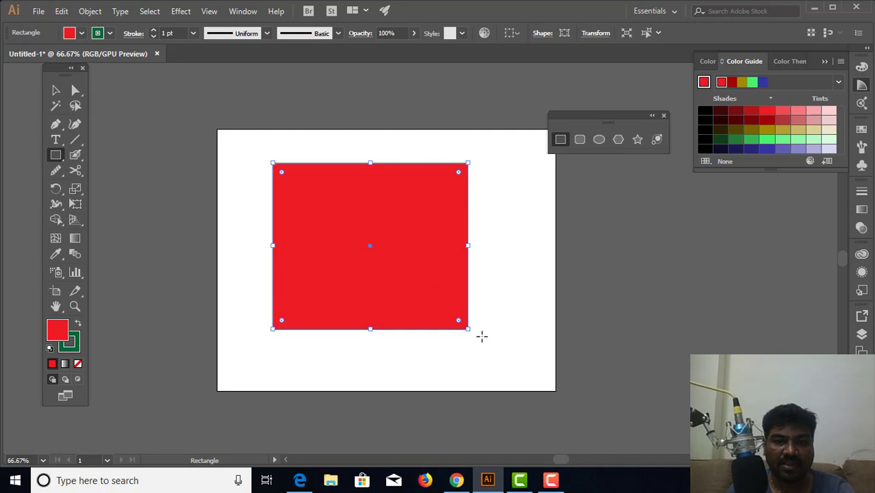
key("v")
key("ctrl+z")
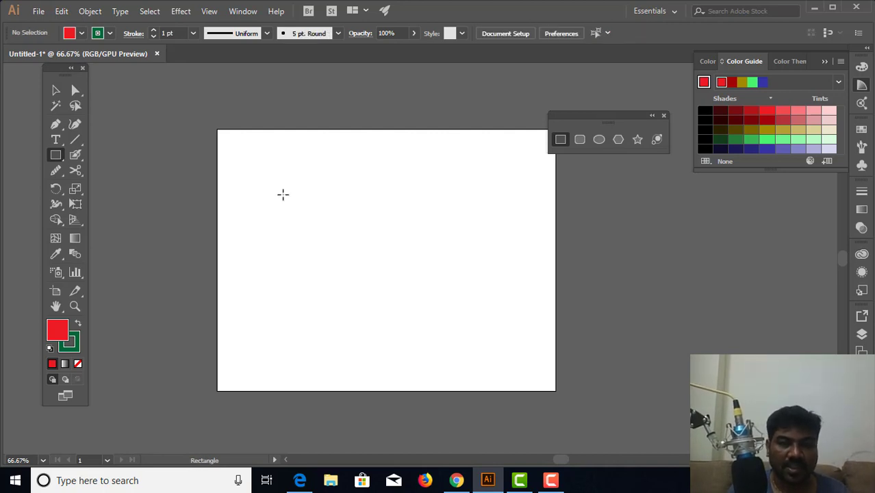
left_click_drag(251, 158, 523, 345)
key("ctrl+z")
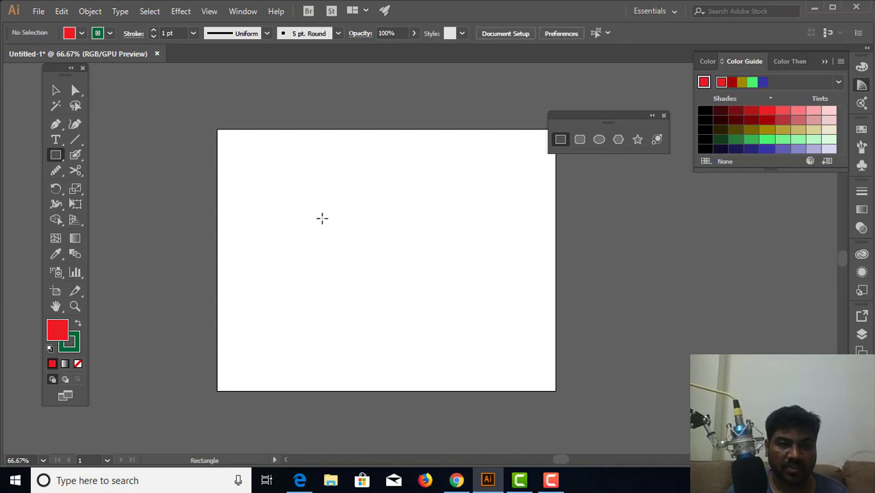
Draw a large square on the artboard and change its fill colour to a medium green swatch
left_click_drag(260, 165, 450, 345)
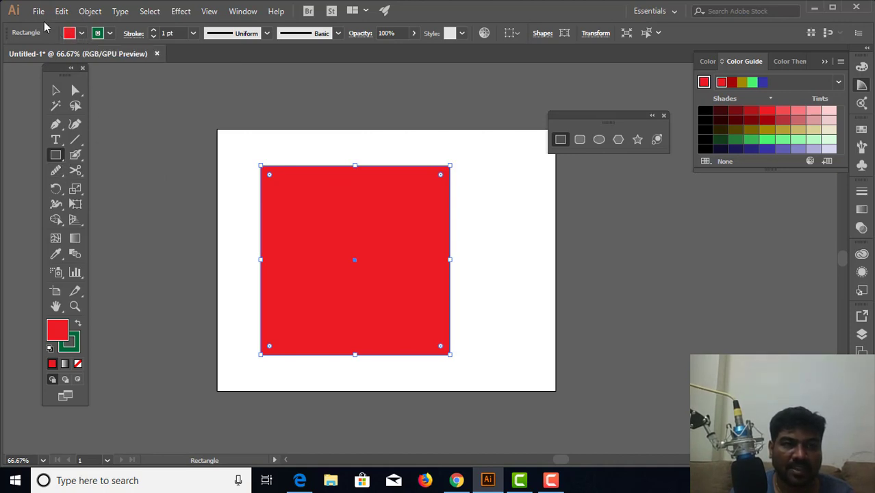
left_click(81, 33)
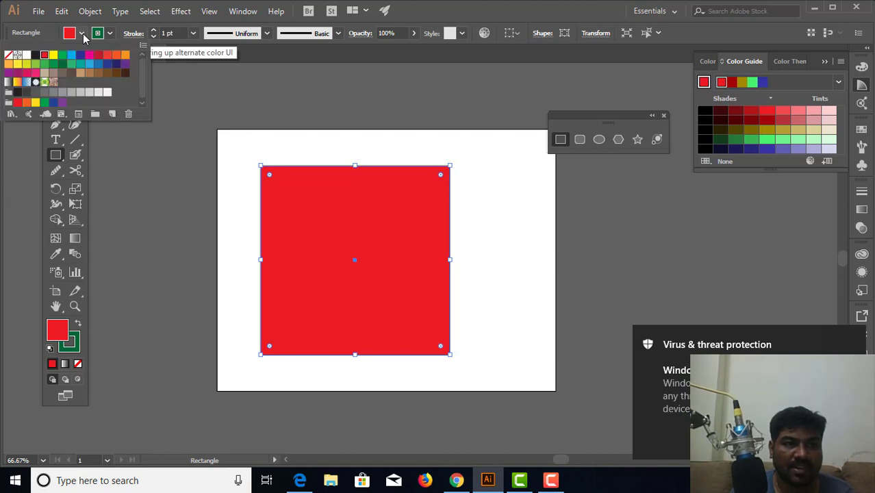
left_click(63, 63)
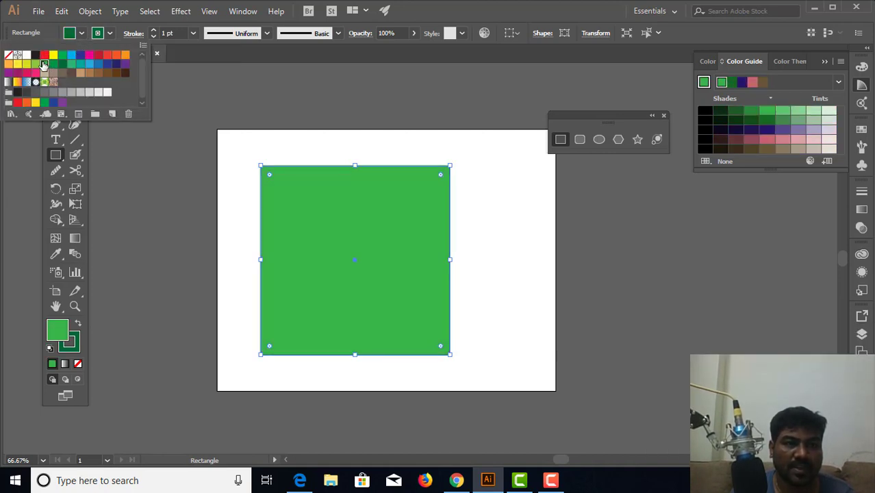
left_click(44, 64)
left_click(35, 64)
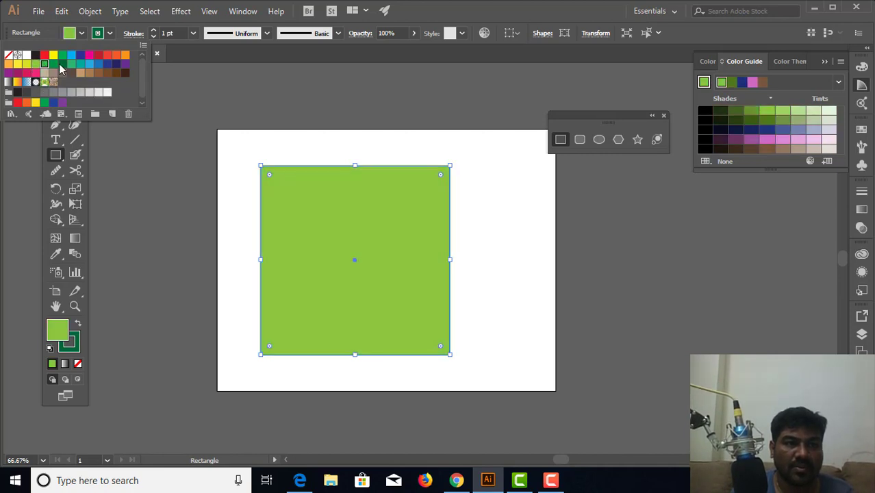
left_click(60, 64)
left_click(53, 64)
left_click(45, 64)
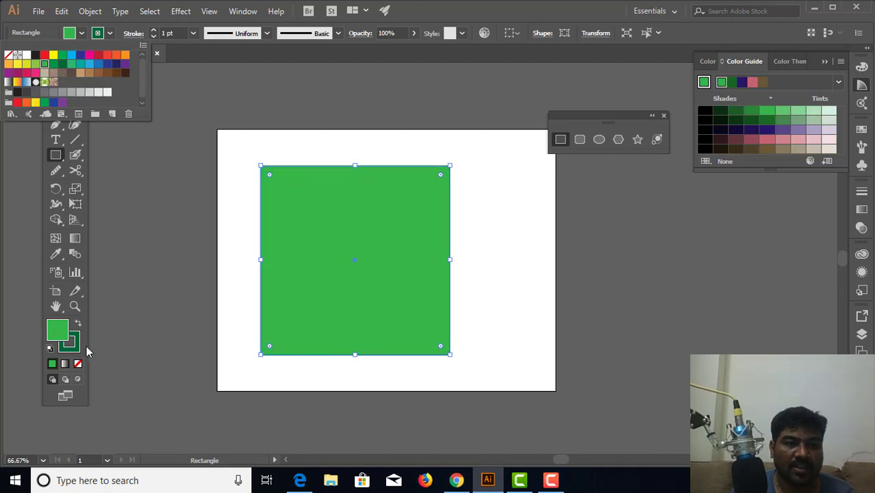
key("Escape")
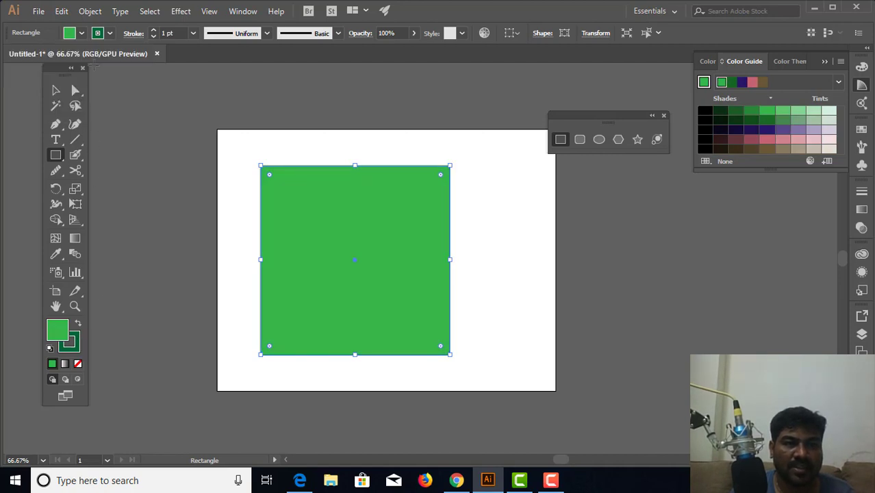
Try several stroke colours on the square, including lime green and dark blue, and return it to dark green
left_click(109, 34)
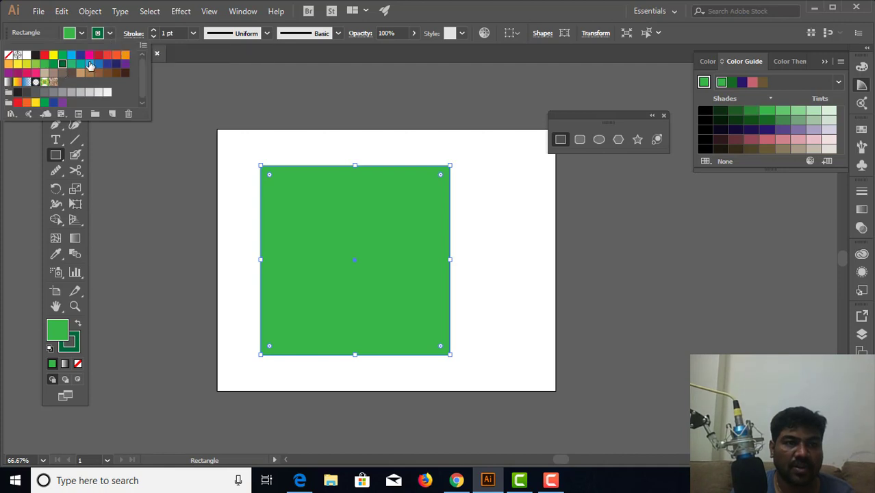
left_click(26, 65)
left_click(36, 65)
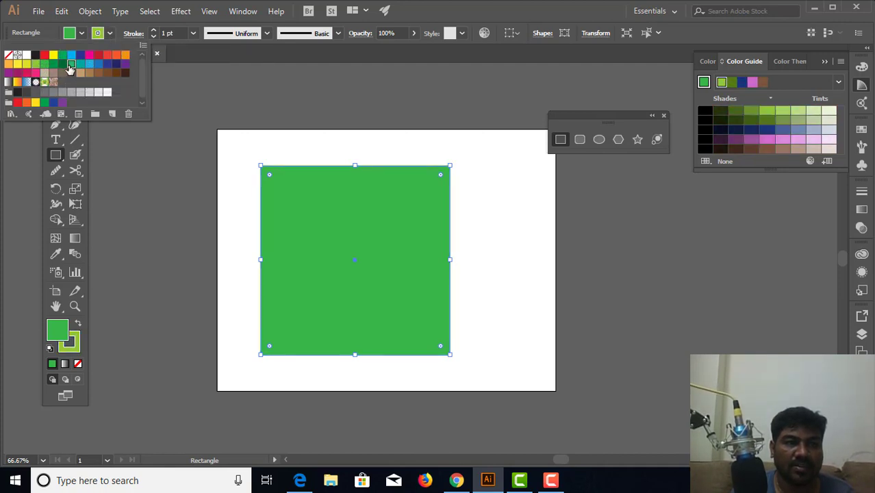
left_click(72, 64)
left_click(88, 65)
left_click(107, 63)
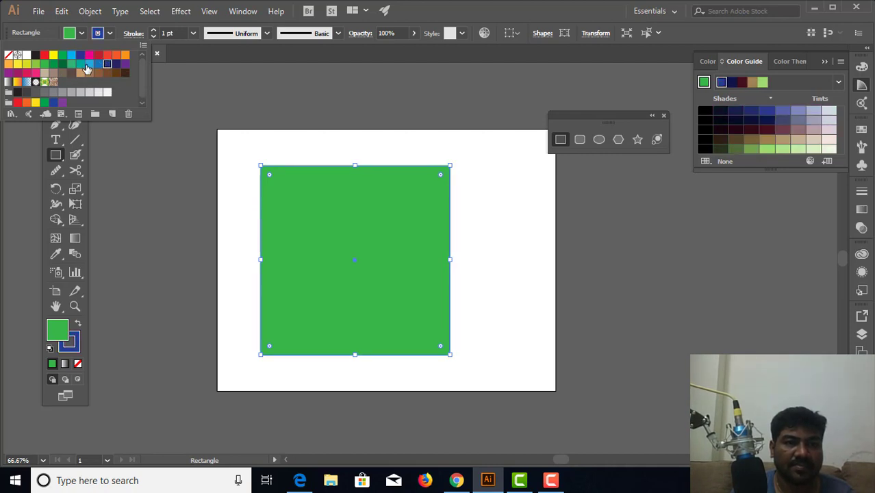
left_click(62, 64)
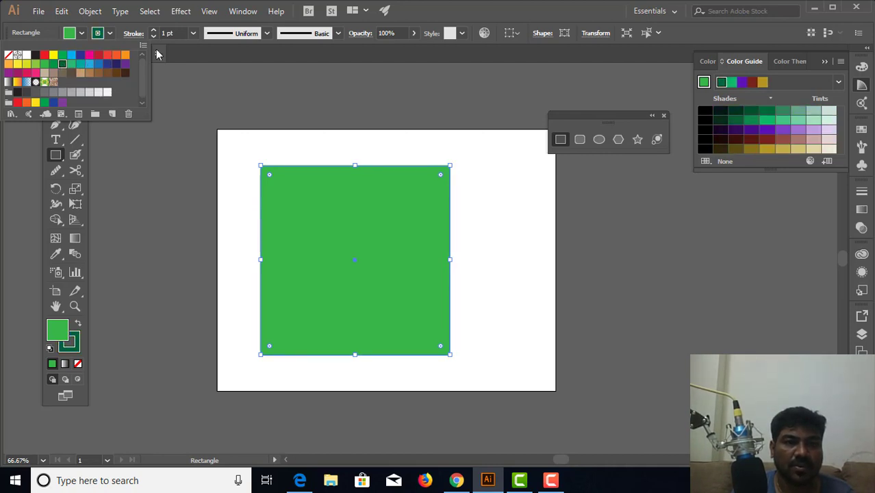
key("Escape")
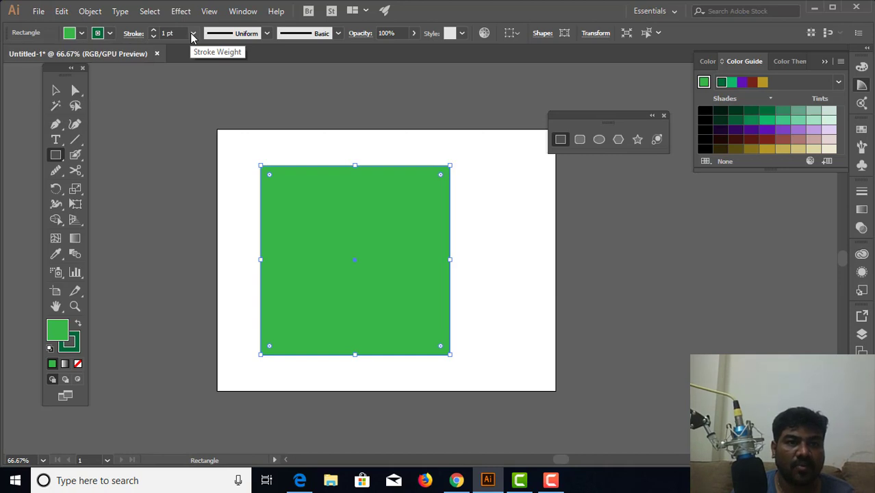
Try a stroke weight of 4 pt on the square, followed by 6 pt
left_click(193, 36)
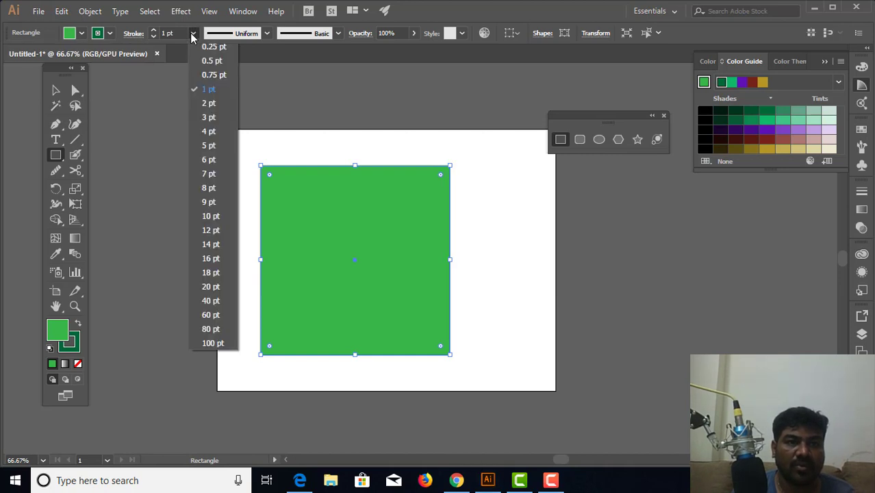
left_click(207, 132)
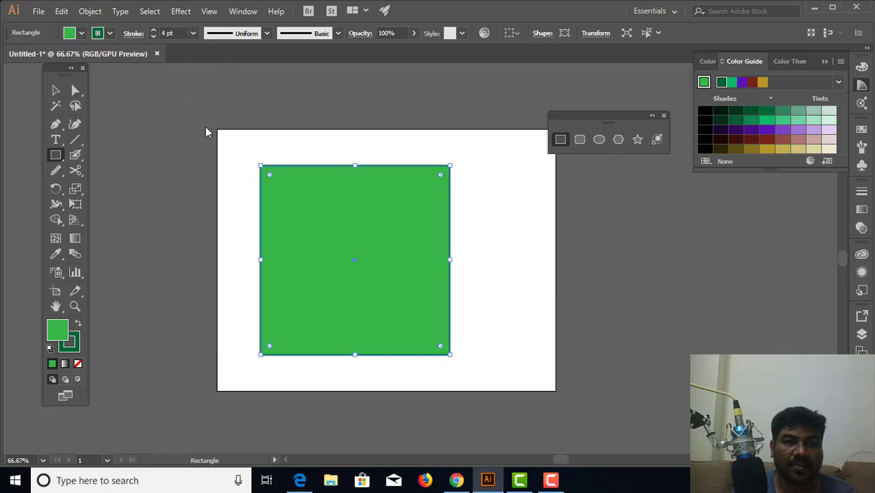
left_click(194, 34)
left_click(194, 34)
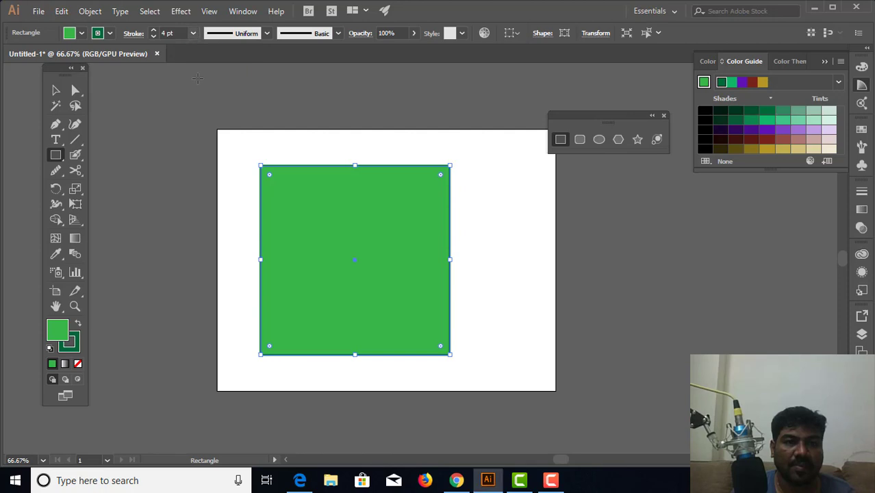
left_click(194, 34)
left_click(209, 160)
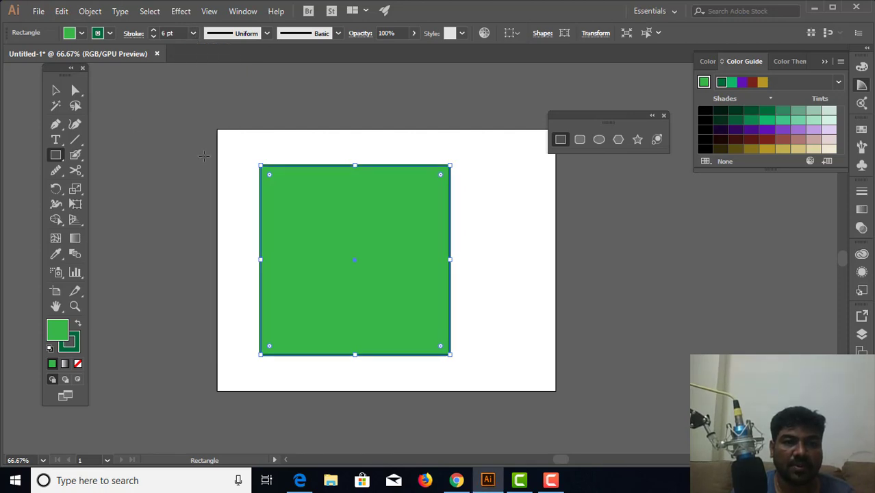
Deselect the square to check its outline, reselect it with the Selection tool and set its stroke weight to 0.5 pt
left_click(55, 90)
left_click(220, 160)
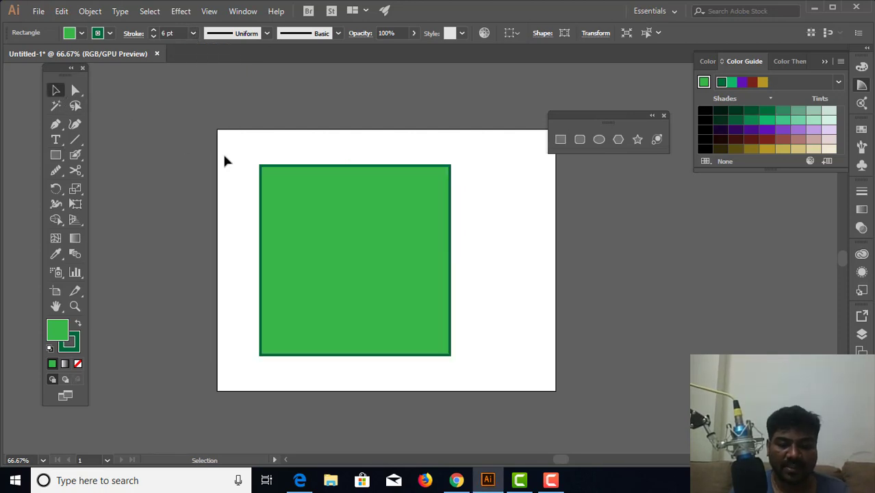
key("ctrl+plus")
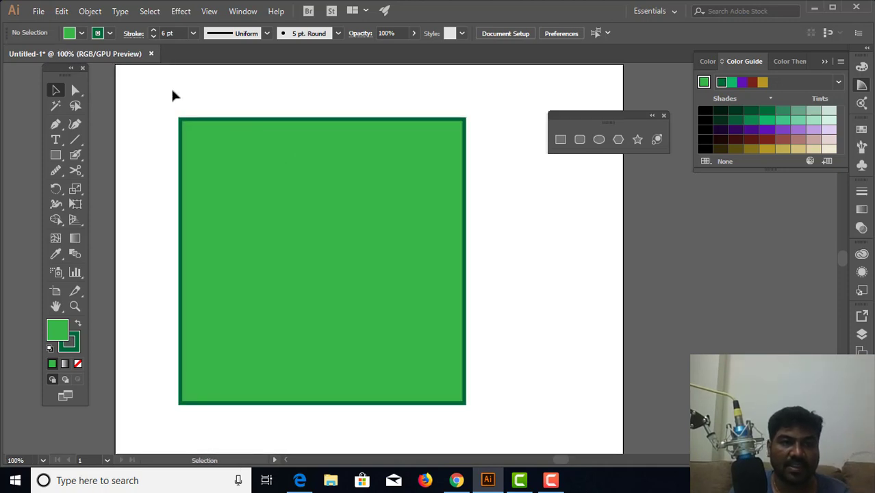
left_click(203, 125)
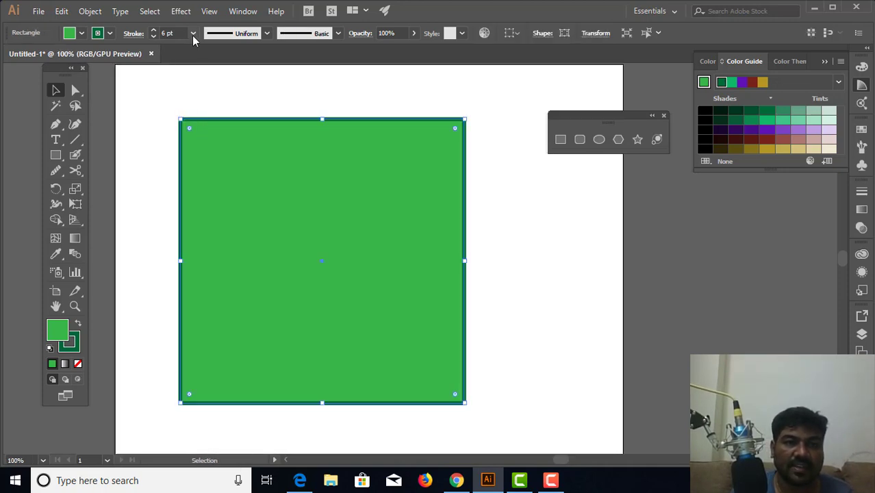
left_click(193, 34)
left_click(206, 61)
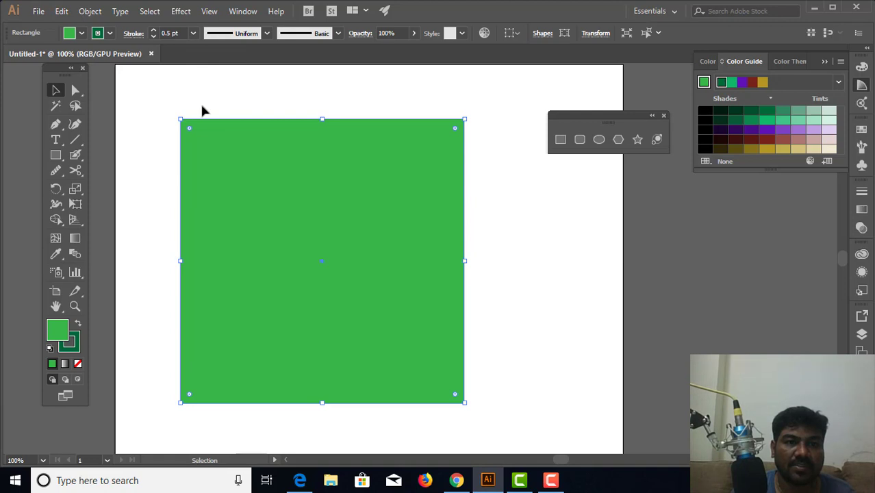
Set the square's stroke weight to 6 pt and try the charcoal, orange arrow and 6.00 bristle brush definitions on its outline
left_click(193, 33)
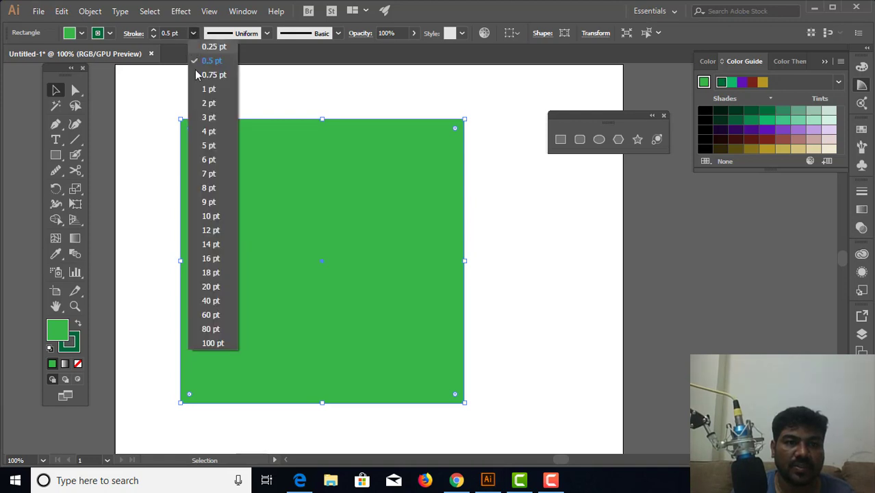
left_click(209, 159)
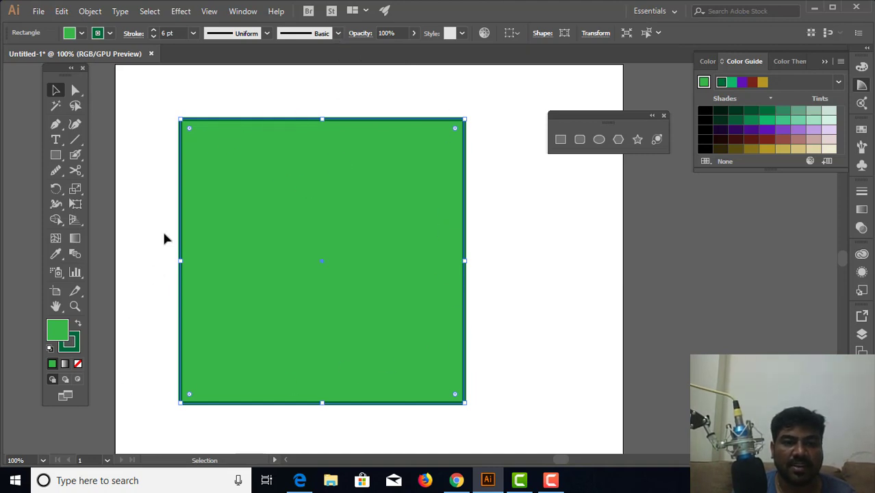
left_click(337, 33)
scroll(296, 117, "down", 3)
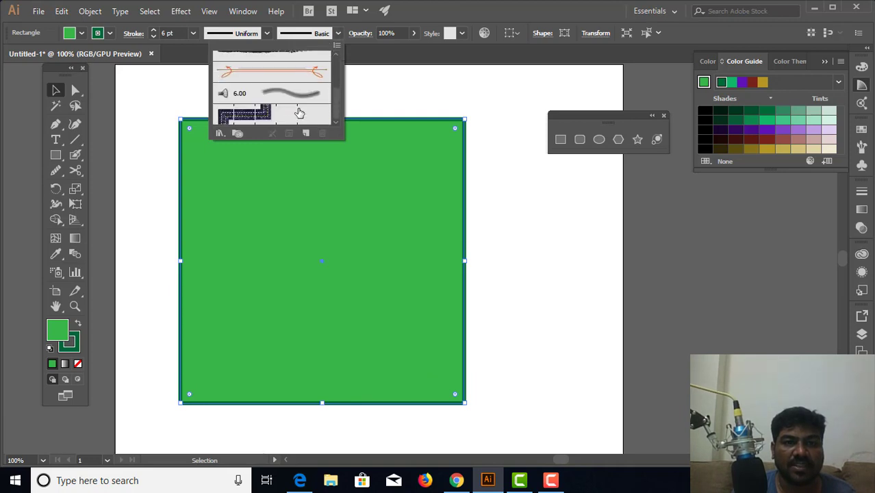
scroll(301, 109, "up", 2)
left_click(300, 96)
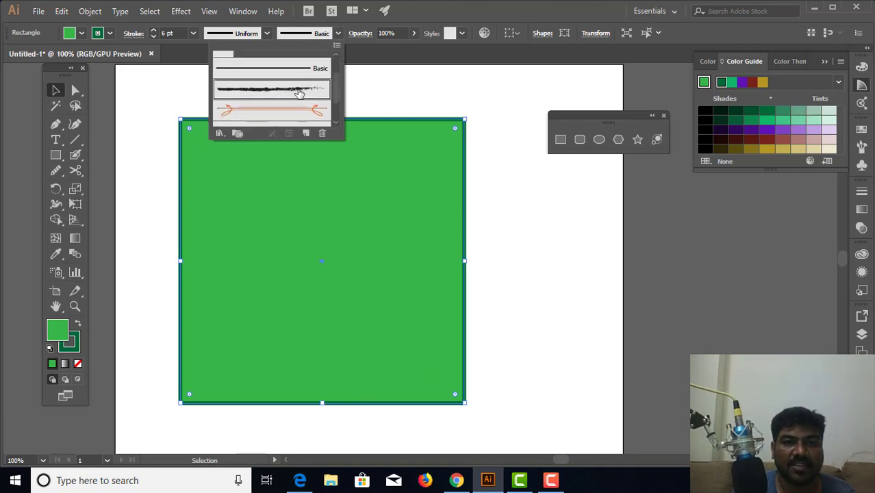
scroll(296, 100, "down", 2)
left_click(296, 96)
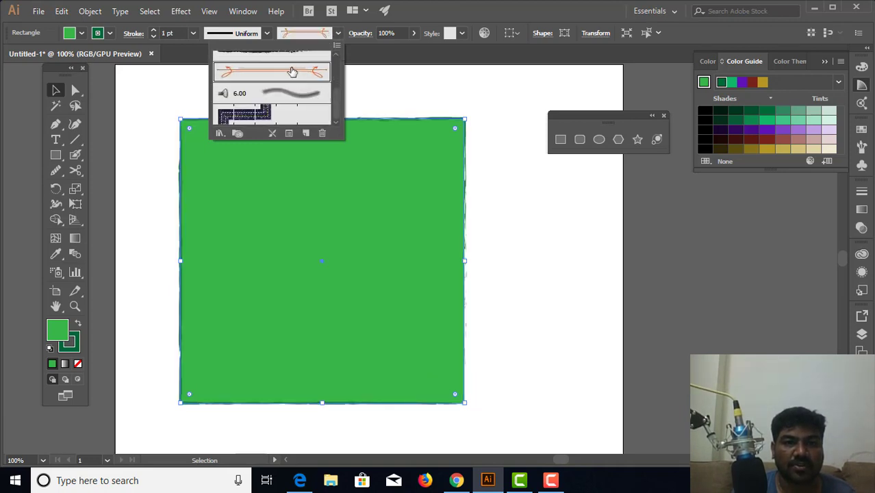
Set the square's brush definition back to Basic and try its opacity control, ending at 100%
scroll(302, 99, "up", 3)
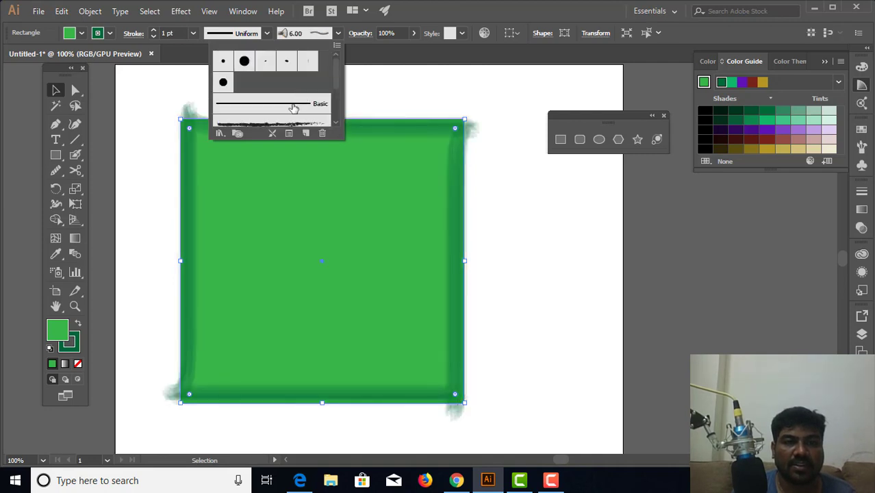
left_click(294, 104)
scroll(338, 95, "down", 1)
scroll(338, 98, "down", 2)
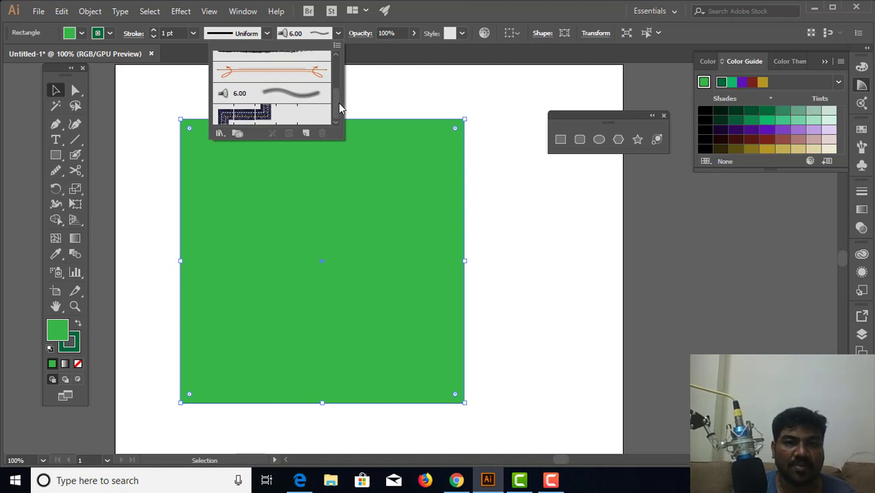
scroll(338, 80, "up", 3)
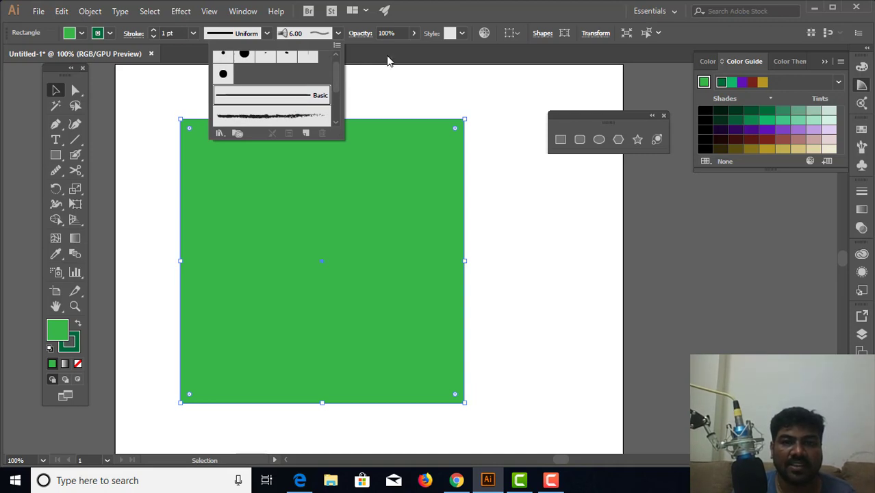
left_click(413, 33)
left_click_drag(399, 49, 424, 61)
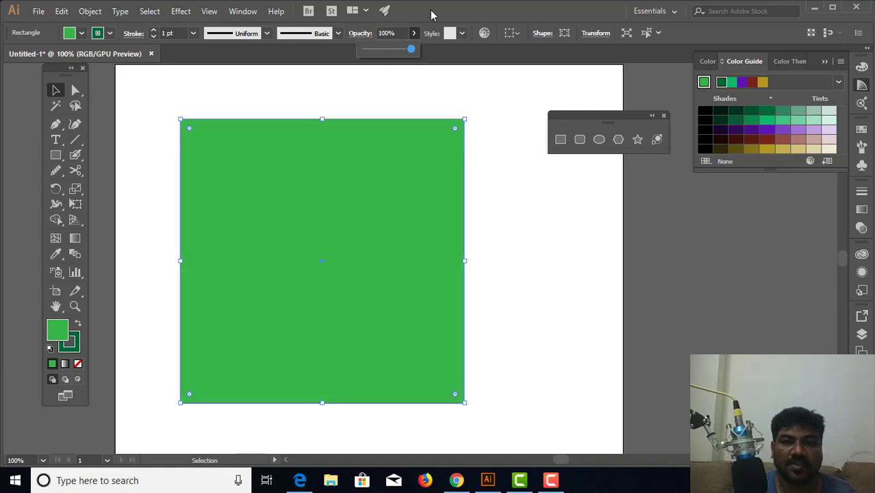
Try the yellow and green floral graphic style on the square, undo it and clear the square from the artboard
left_click(462, 38)
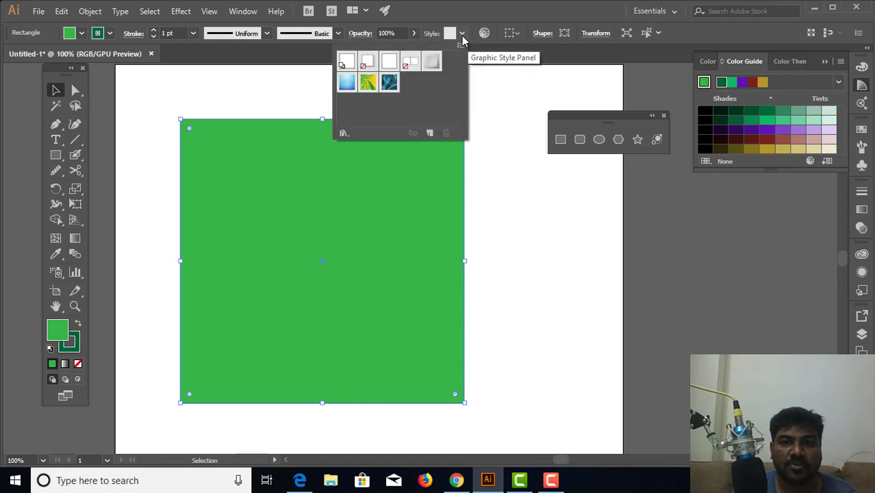
left_click(368, 84)
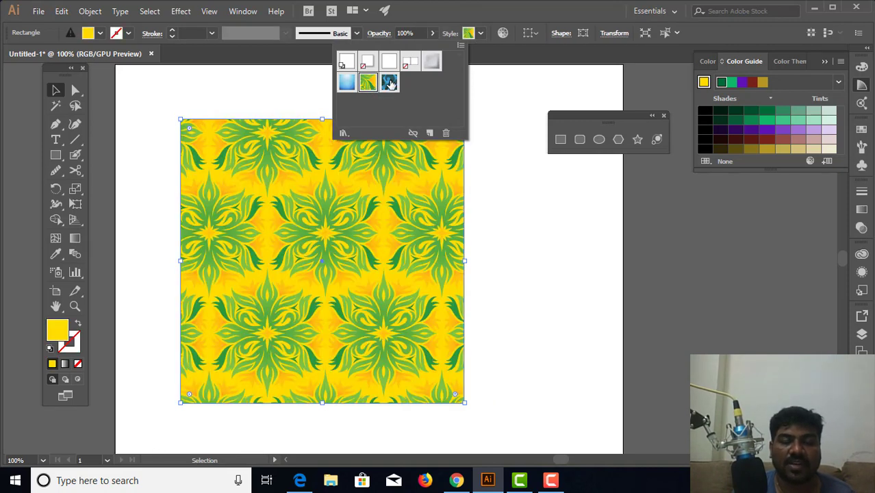
key("Escape")
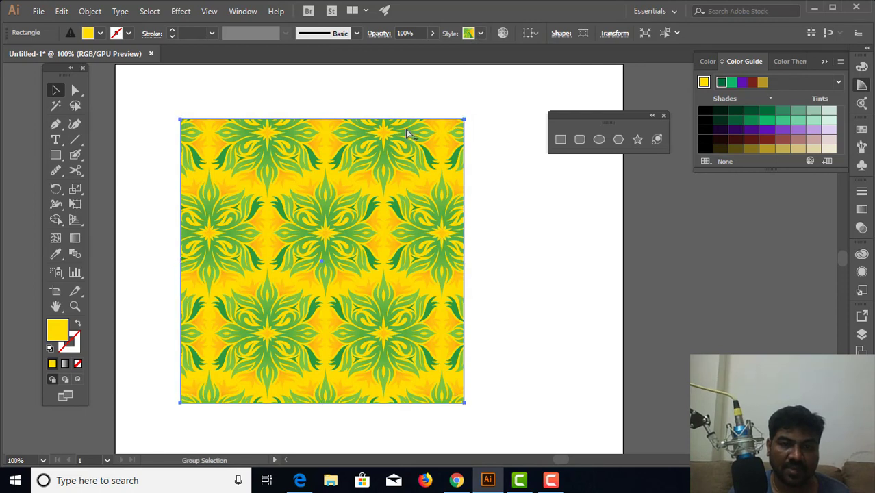
key("ctrl+z")
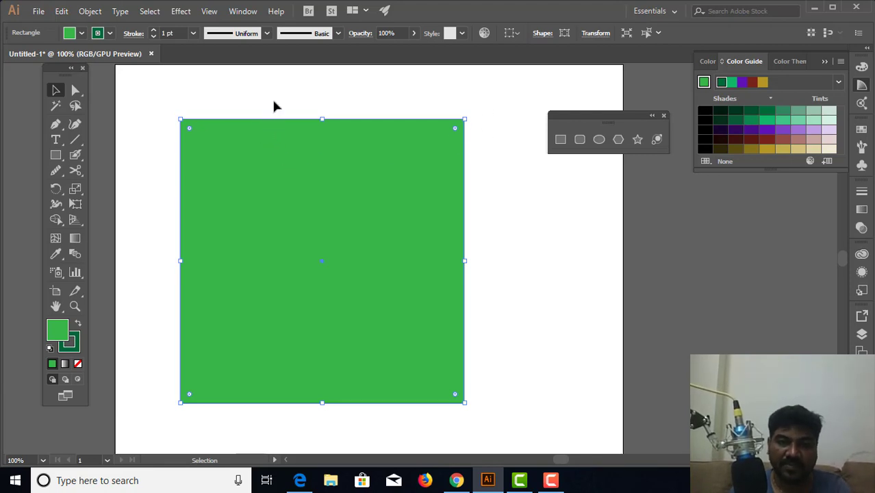
key("ctrl+z")
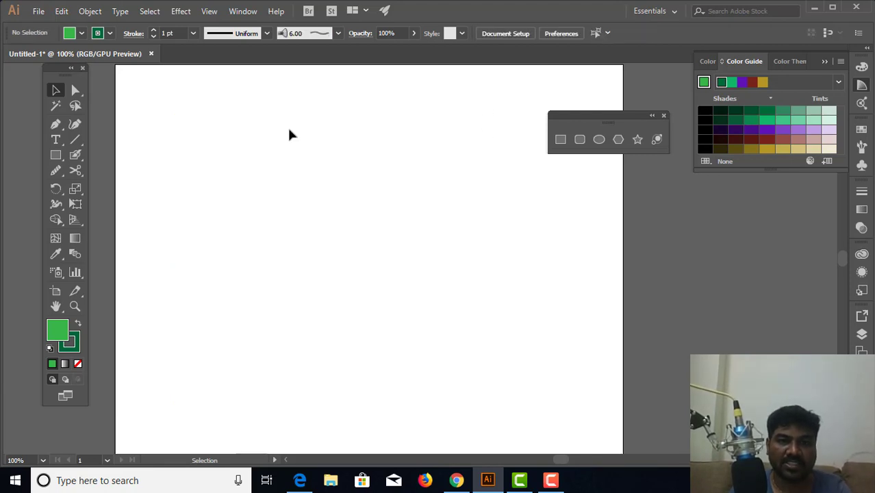
Practise drawing large rounded squares on the artboard with the Rounded Rectangle tool, deleting each one
left_click(579, 141)
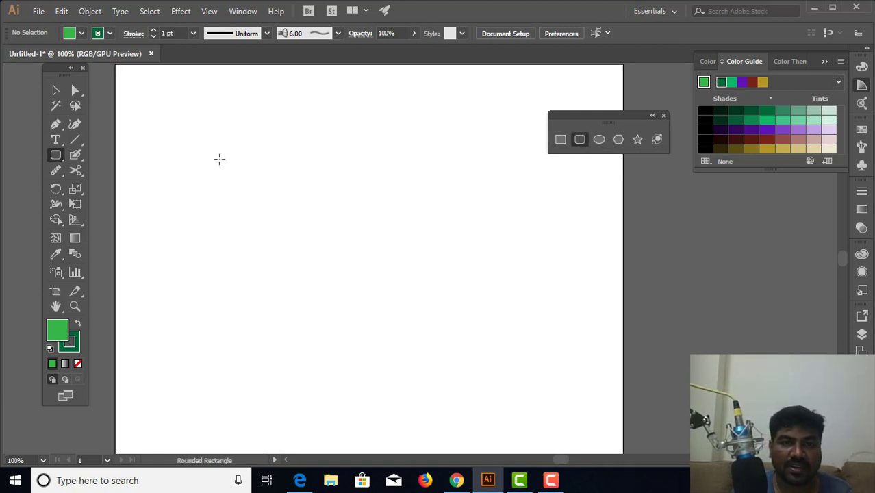
left_click_drag(232, 114, 503, 366)
key("Delete")
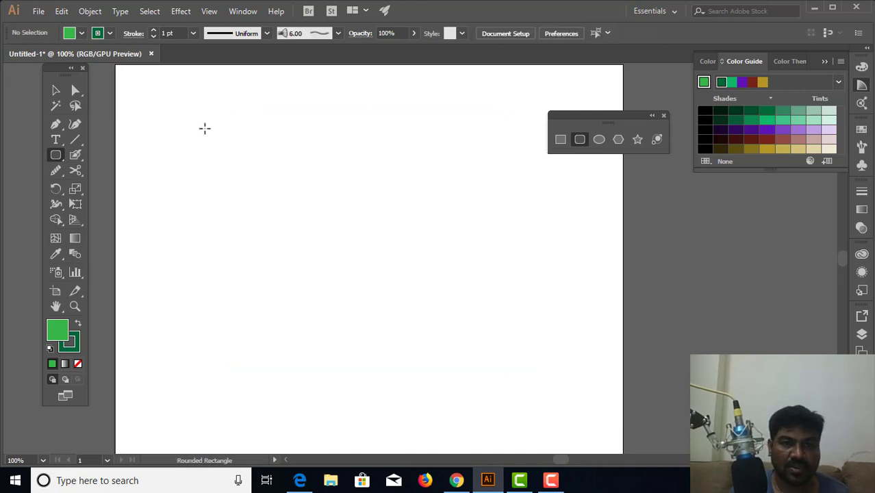
left_click_drag(205, 112, 428, 346)
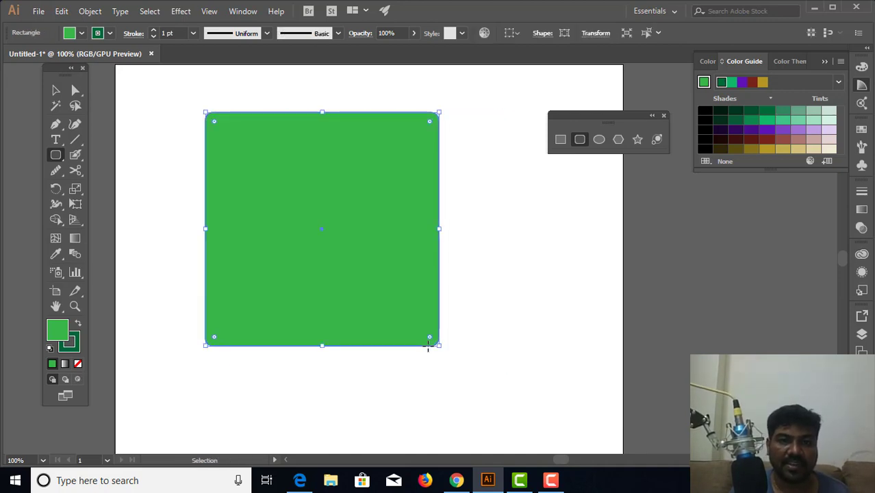
key("Delete")
left_click_drag(237, 121, 446, 348)
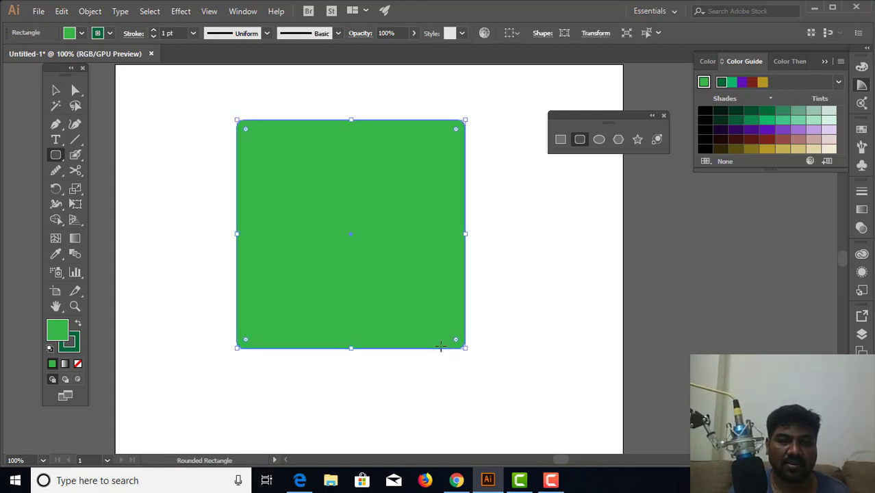
key("Delete")
left_click_drag(206, 126, 410, 329)
key("Delete")
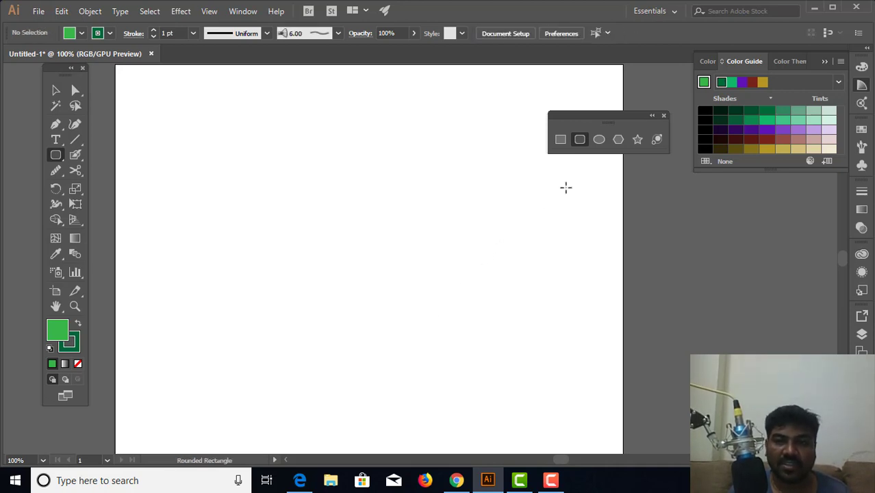
Draw a circle about 5.56 in across with the Ellipse tool and undo it
left_click(599, 141)
left_click_drag(230, 107, 472, 364)
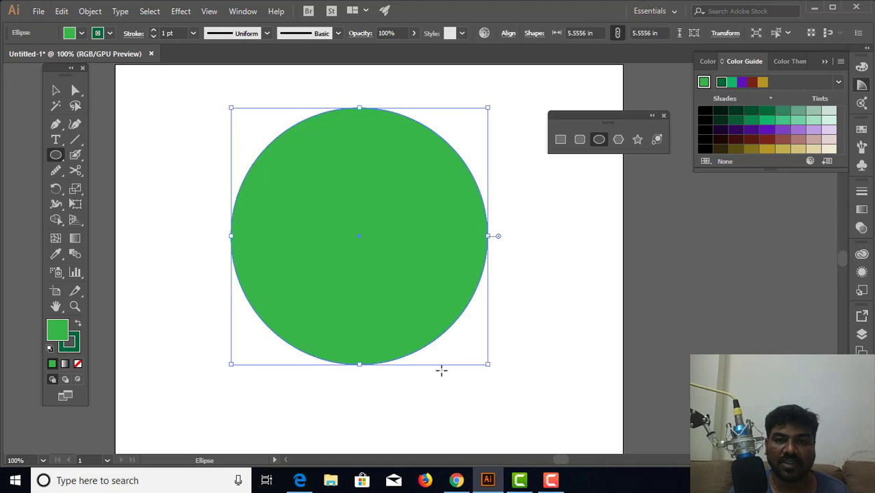
key("ctrl+z")
Draw a polygon with the Polygon tool, undo it, and draw a tilted eight-sided polygon in the upper part of the artboard
left_click(617, 140)
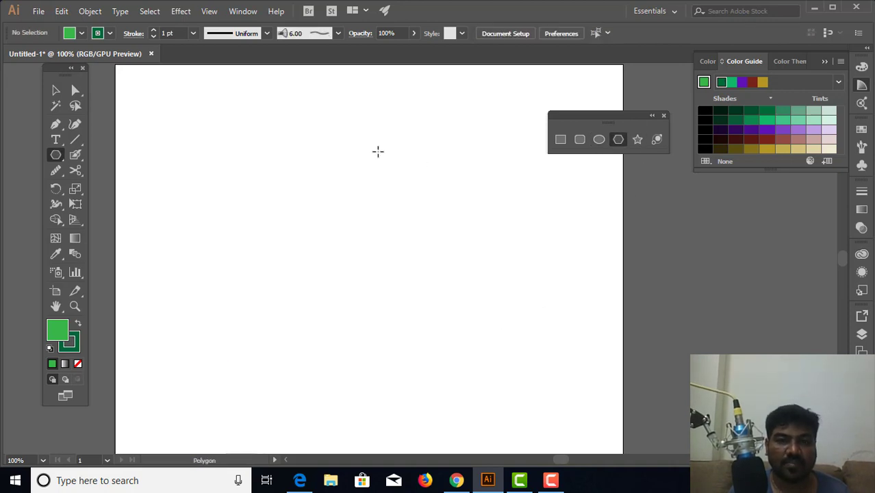
left_click_drag(260, 104, 346, 193)
key("ctrl+z")
left_click_drag(332, 151, 385, 200)
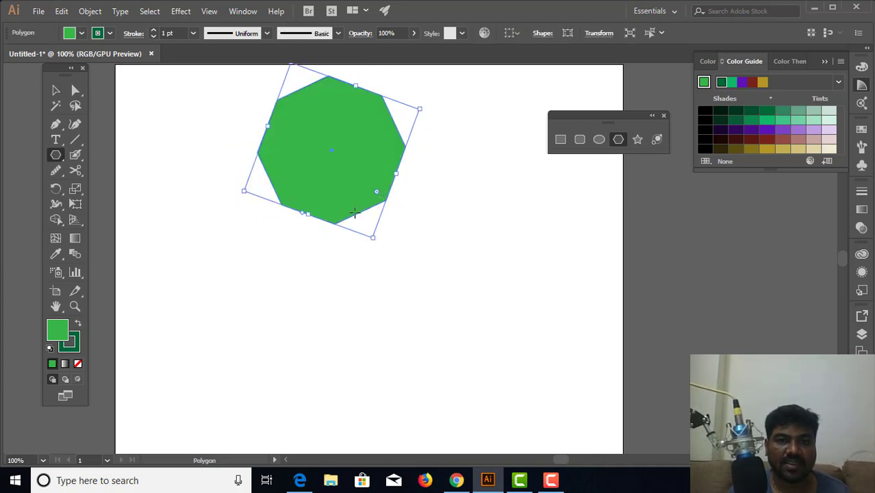
Add two polygons with a radius of 1.6023 in, one with 8 sides and one with 12 sides beside it
left_click(409, 223)
left_click_drag(423, 187, 464, 243)
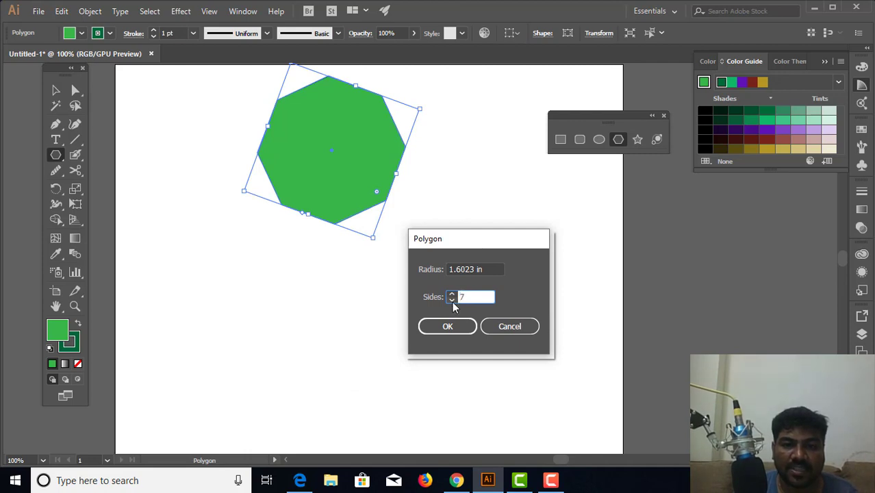
left_click(452, 293)
left_click(447, 327)
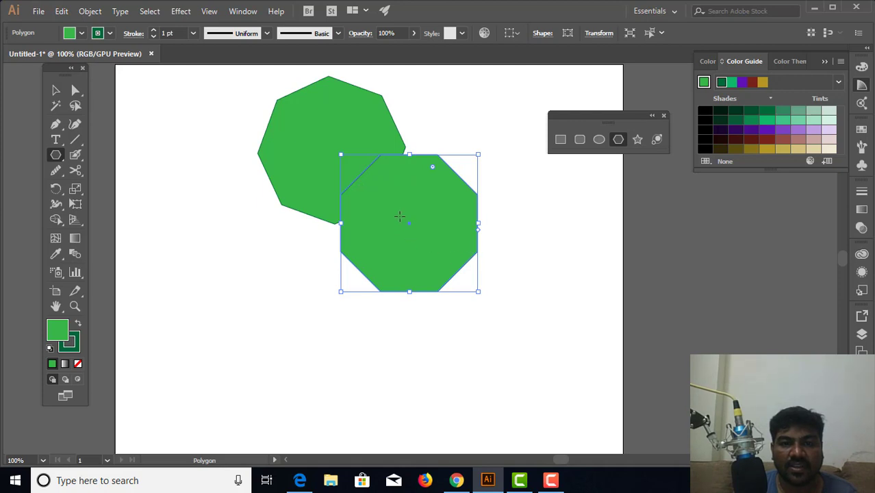
left_click(510, 237)
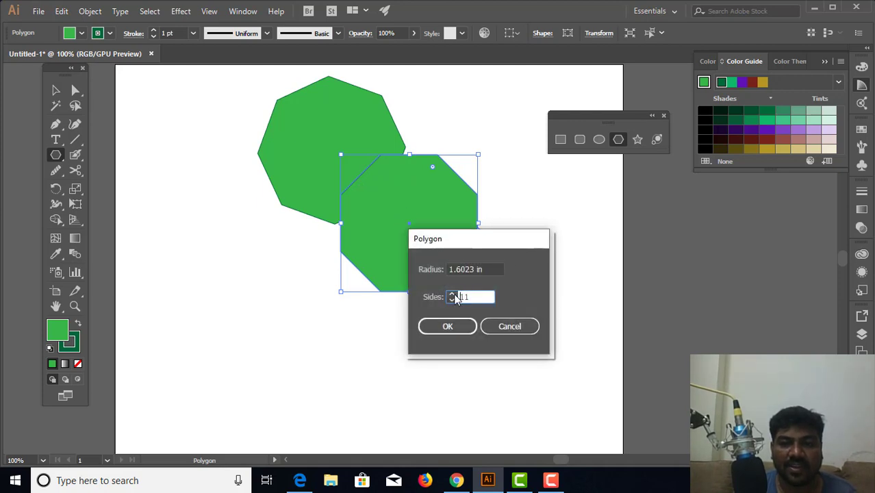
left_click(452, 294)
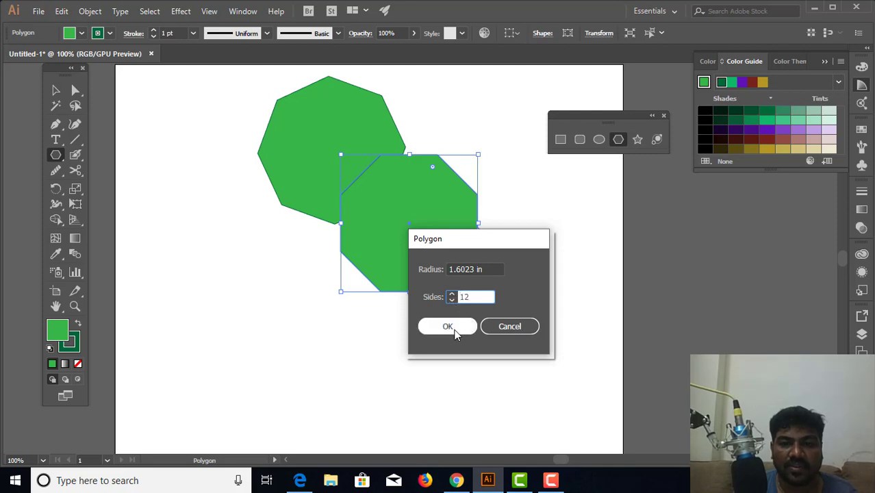
left_click(442, 328)
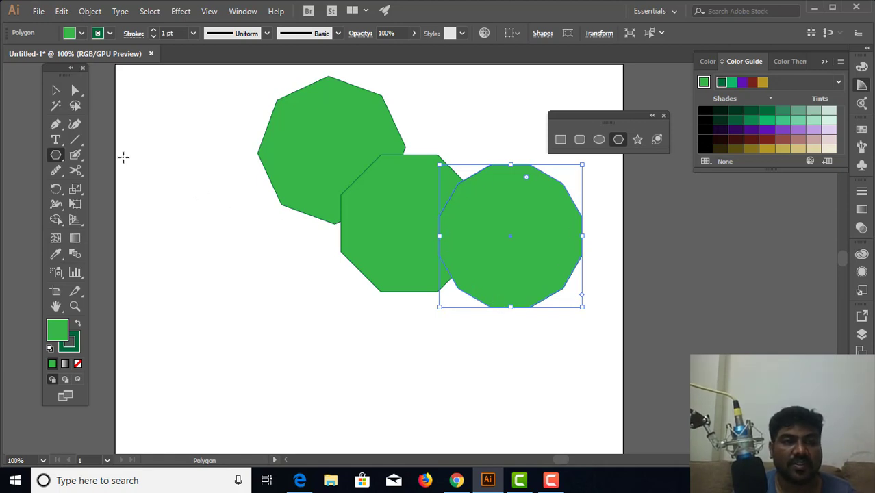
Select all three polygons with the Selection tool and delete them
left_click(56, 89)
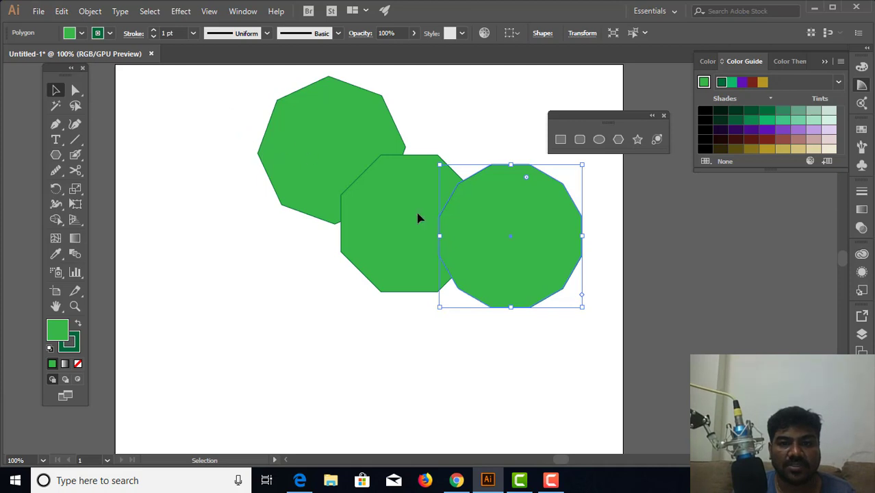
left_click_drag(234, 112, 542, 303)
key("Delete")
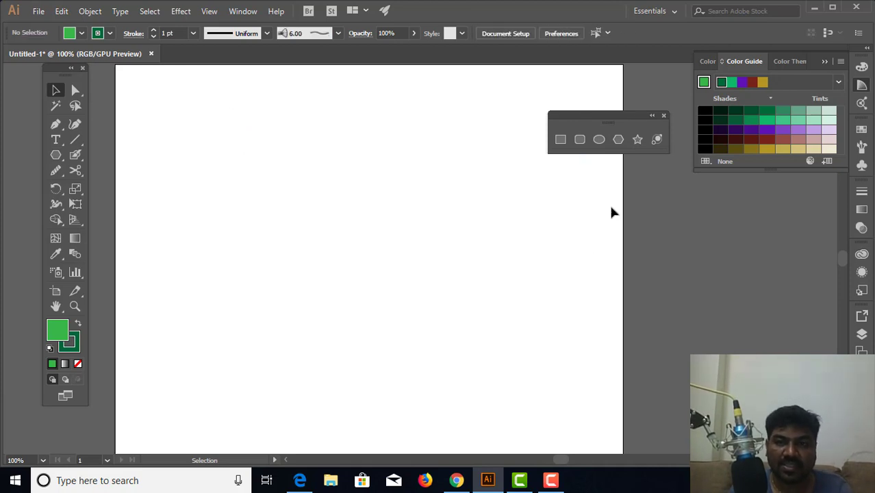
Draw an eight-pointed star after discarding a first attempt, and add a 5-point star with radii 1.5101 in and 0.755 in
left_click(638, 140)
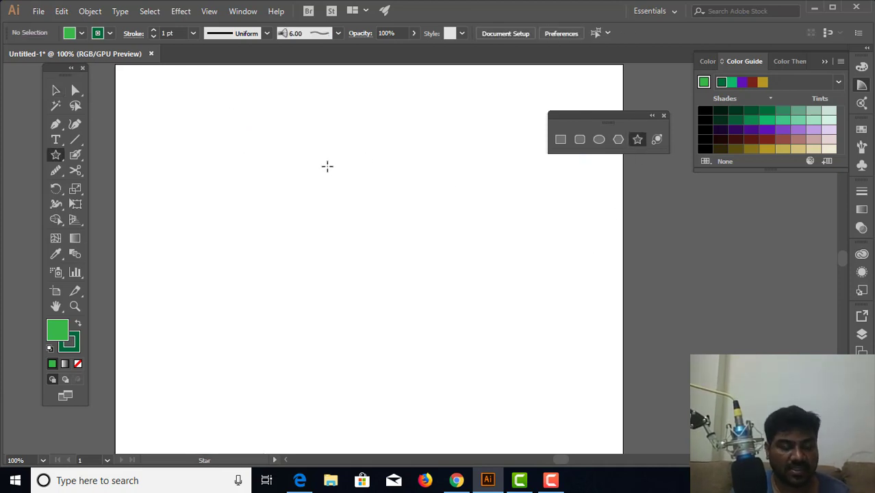
left_click_drag(320, 165, 384, 250)
key("Delete")
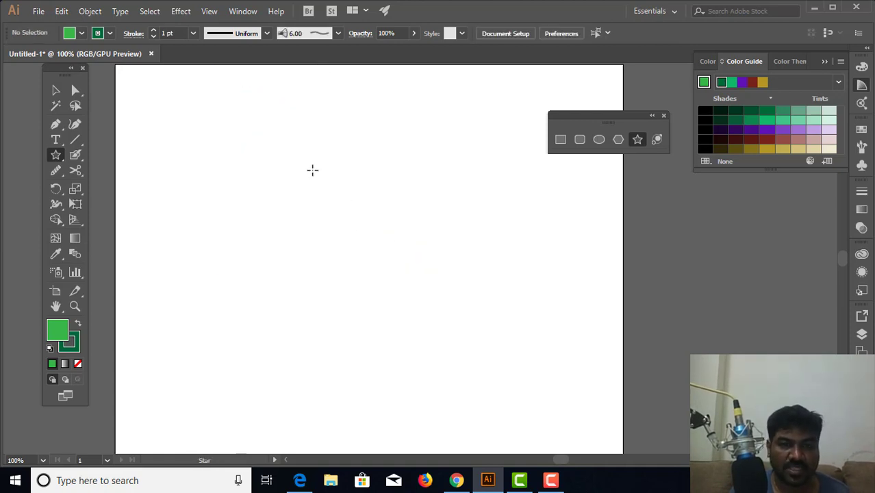
left_click_drag(298, 147, 338, 210)
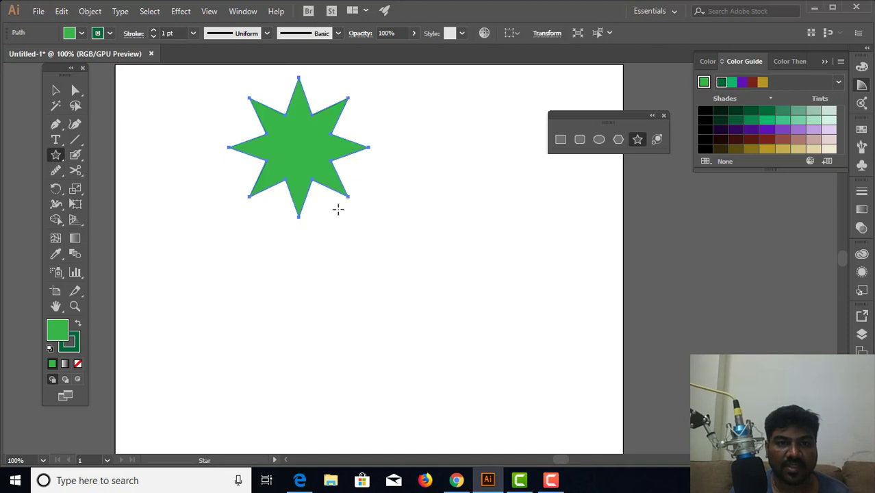
left_click(392, 198)
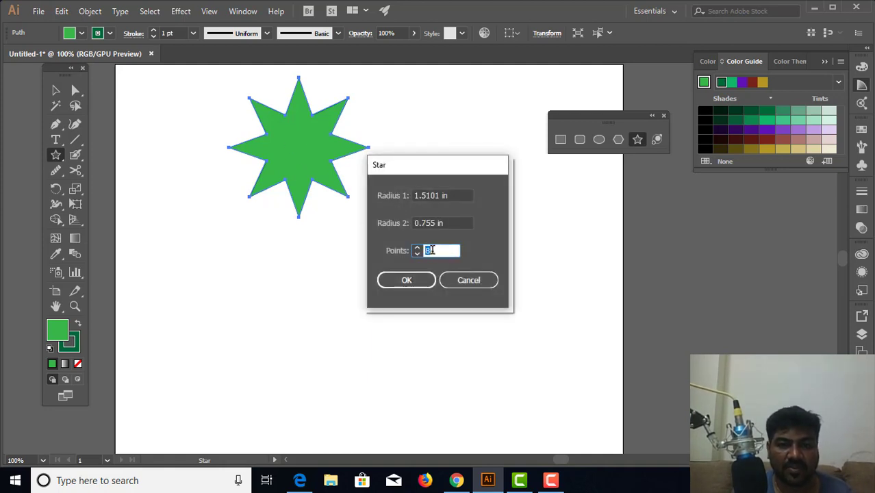
left_click(408, 284)
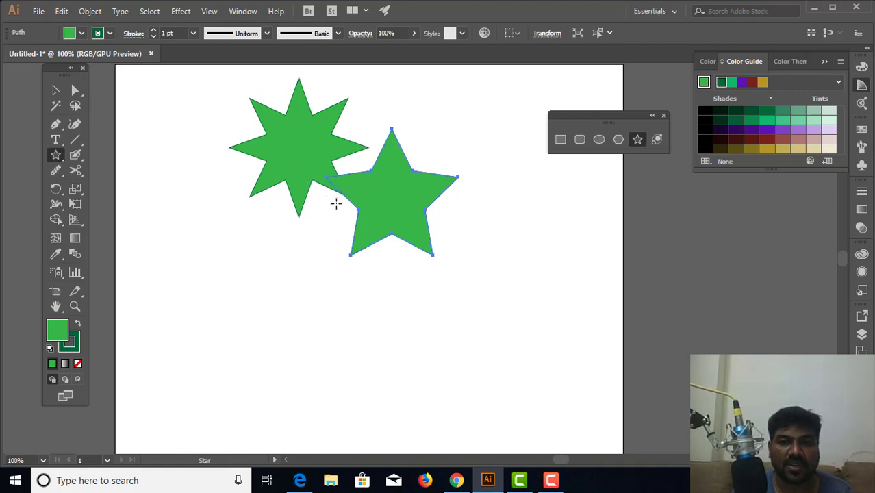
Draw a flare about 8.02 in wide and 7.55 in high, running from the artboard's upper-left corner to below the five-pointed star, and deselect it
left_click(657, 140)
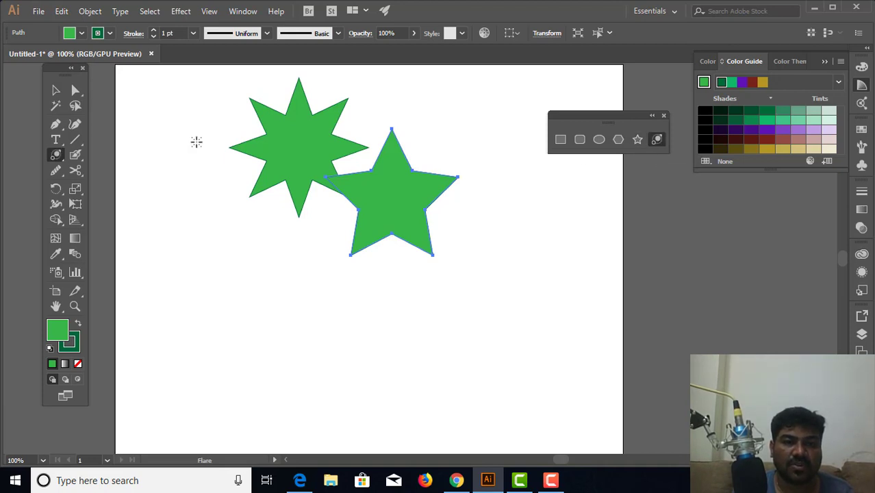
left_click_drag(167, 96, 231, 160)
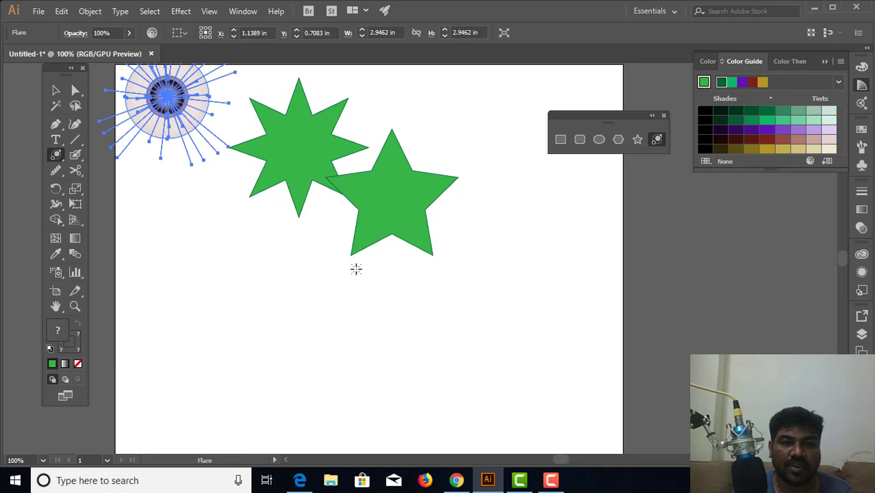
left_click(387, 299)
left_click(56, 91)
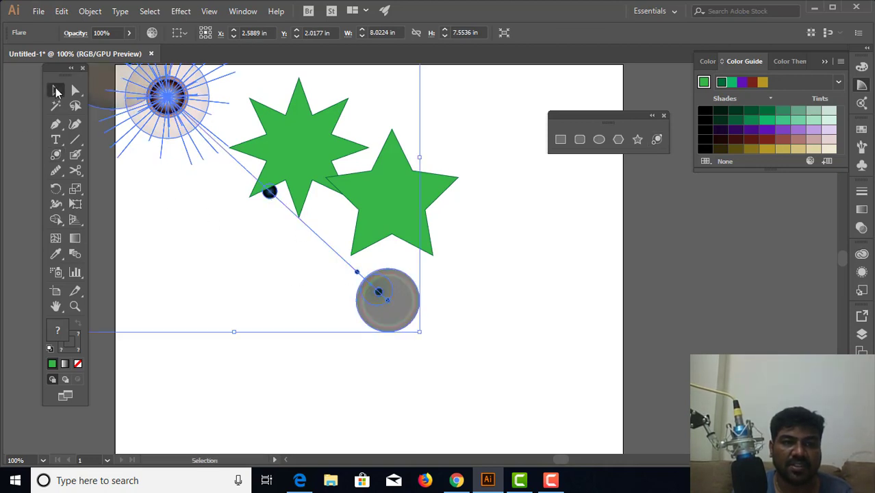
left_click(339, 376)
scroll(228, 306, "up", 3)
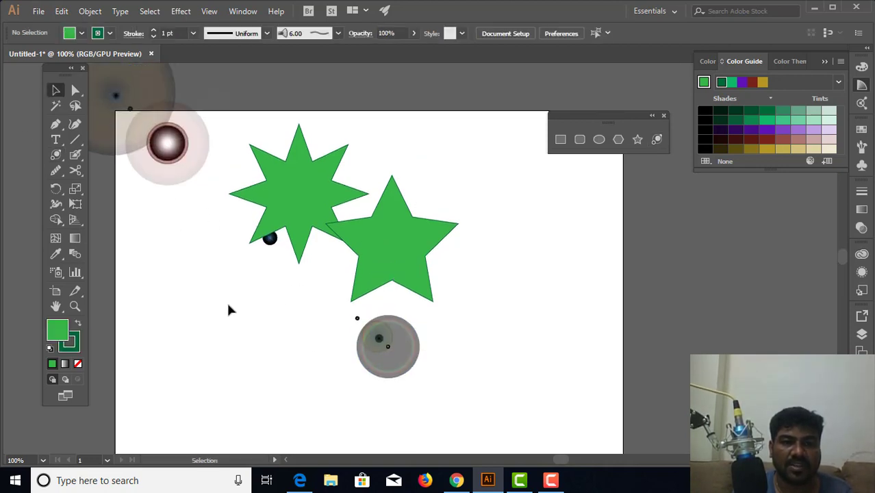
Move the flare down and to the right over the eight-pointed star with the Selection tool, then delete it
left_click_drag(163, 144, 236, 226)
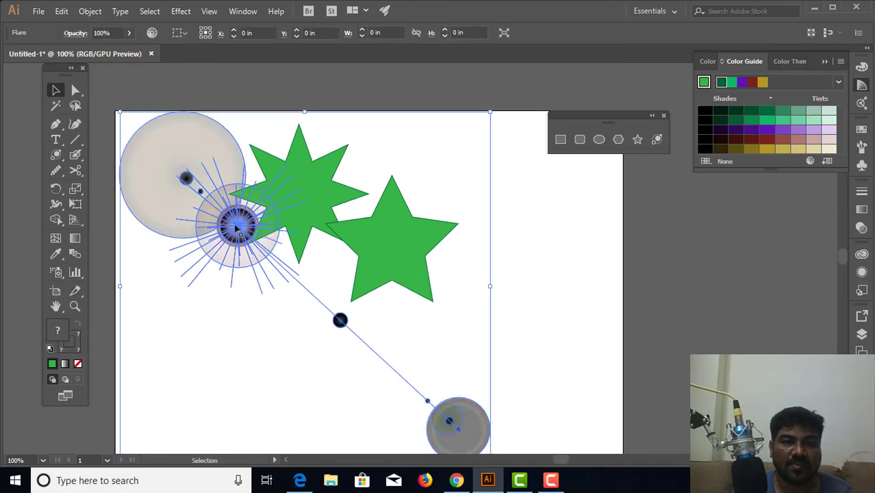
scroll(233, 222, "down", 3)
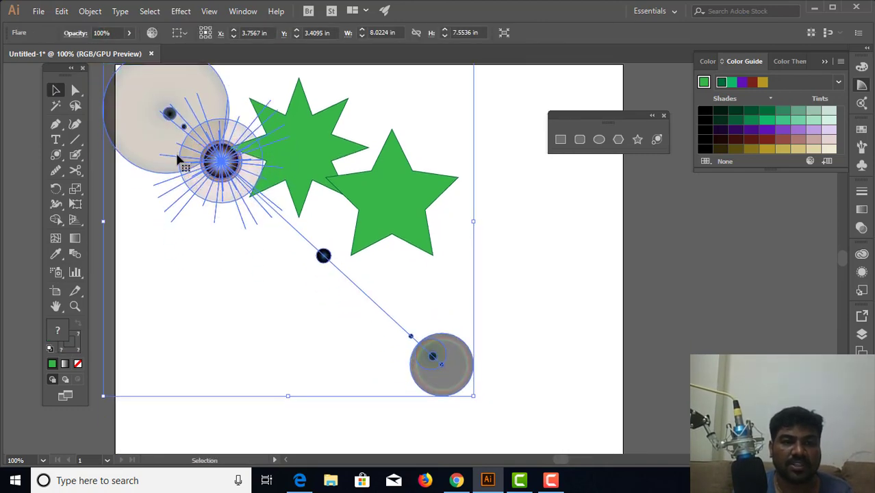
left_click_drag(220, 155, 222, 170)
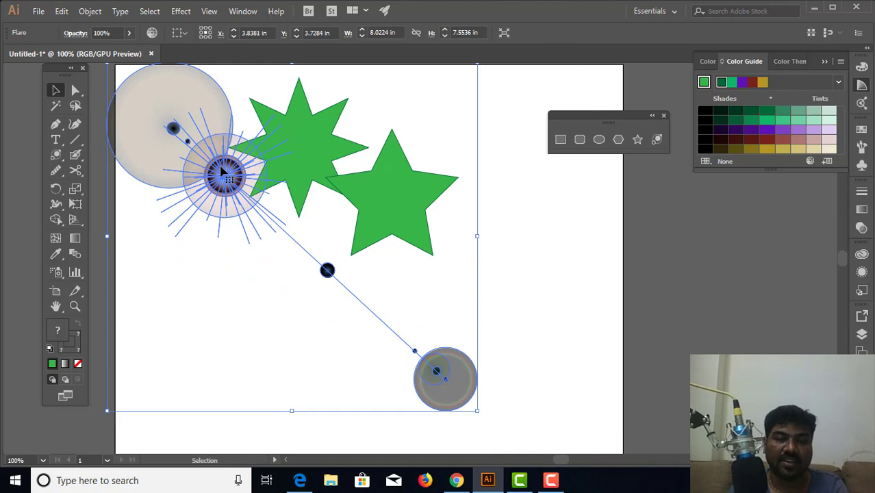
key("Delete")
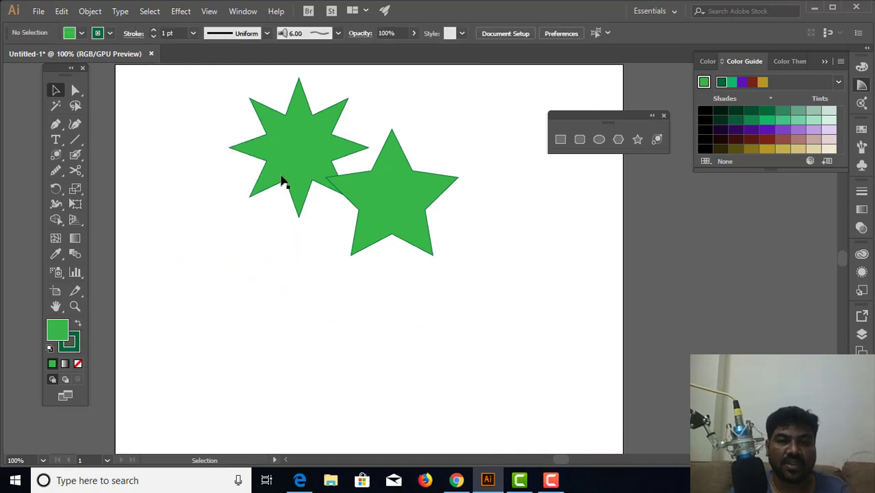
Draw a larger flare about 16.82 in wide and 14.27 in high across the artboard, then delete it
left_click(658, 142)
left_click_drag(161, 108, 207, 162)
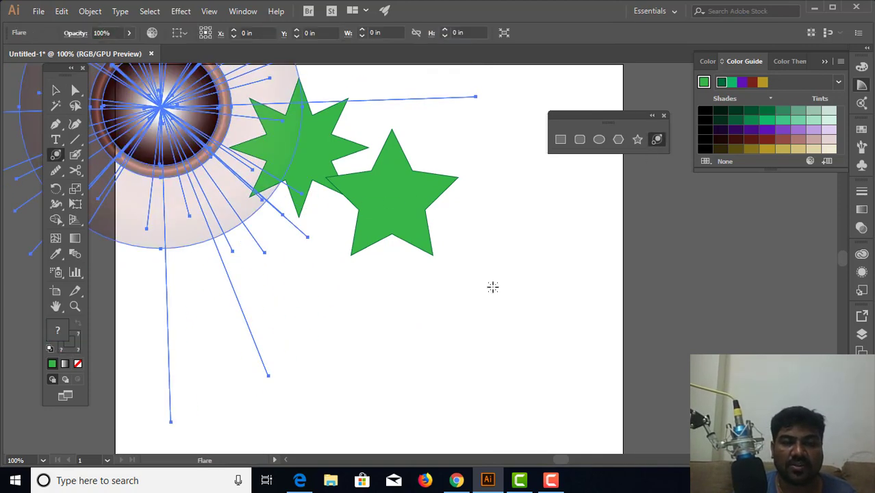
left_click_drag(492, 287, 510, 341)
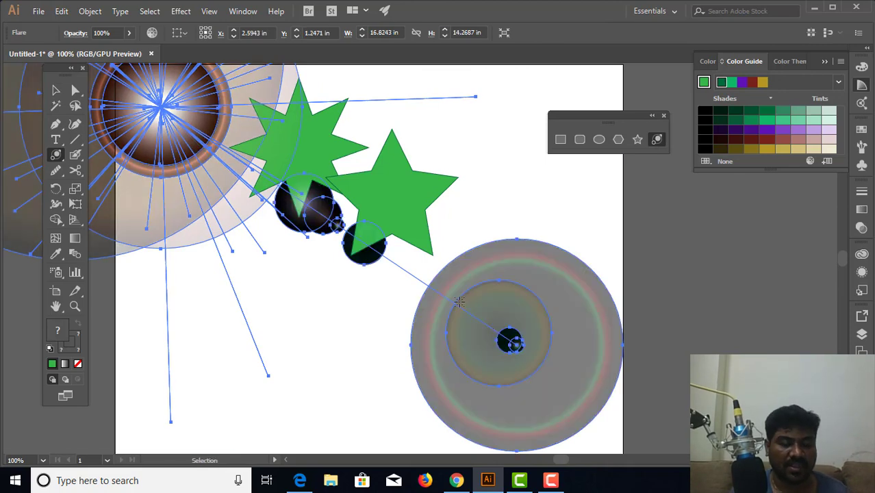
key("Delete")
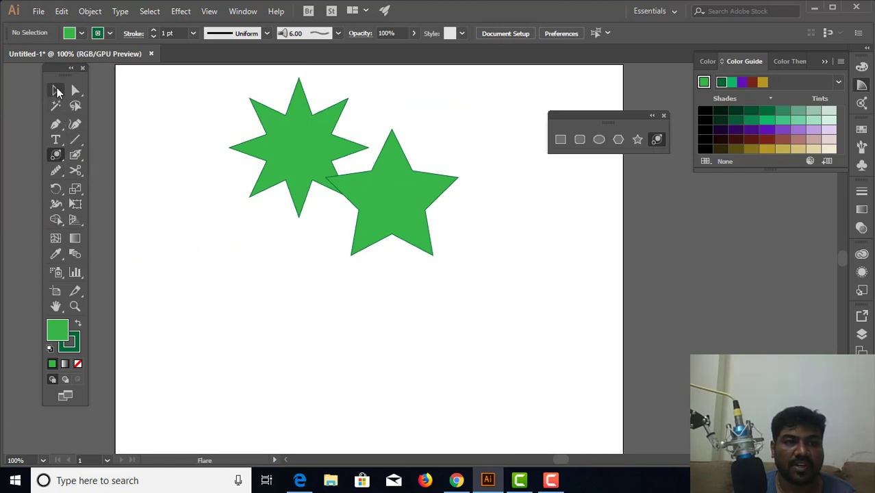
Select both green stars with the Selection tool and delete them
left_click(56, 91)
left_click_drag(211, 99, 466, 270)
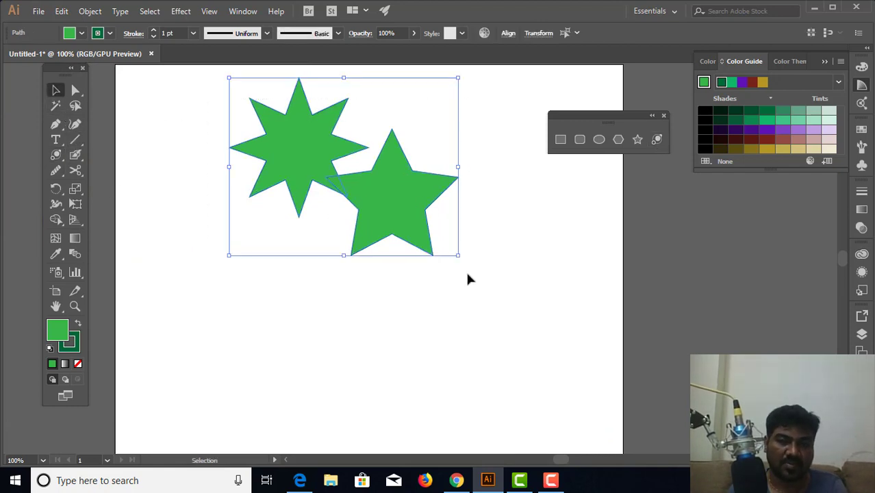
key("Delete")
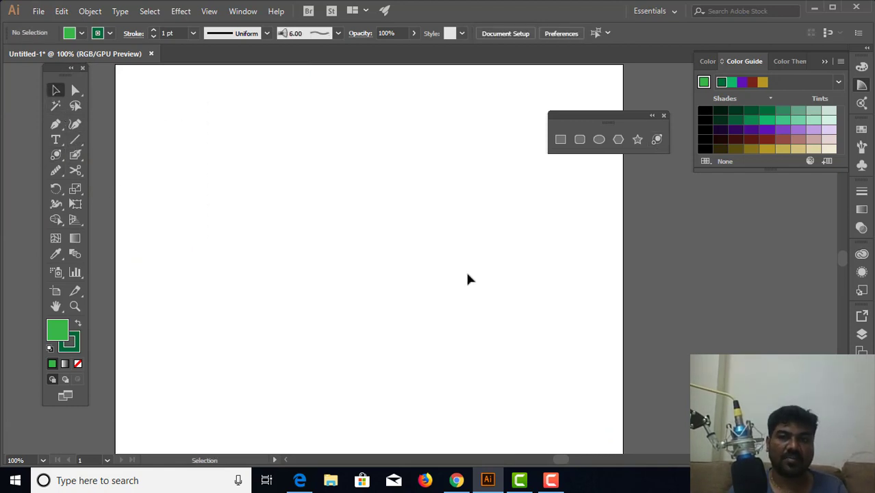
Draw a green rectangle in the upper middle of the artboard and reposition it with the Selection tool
left_click(561, 140)
left_click_drag(236, 127, 434, 298)
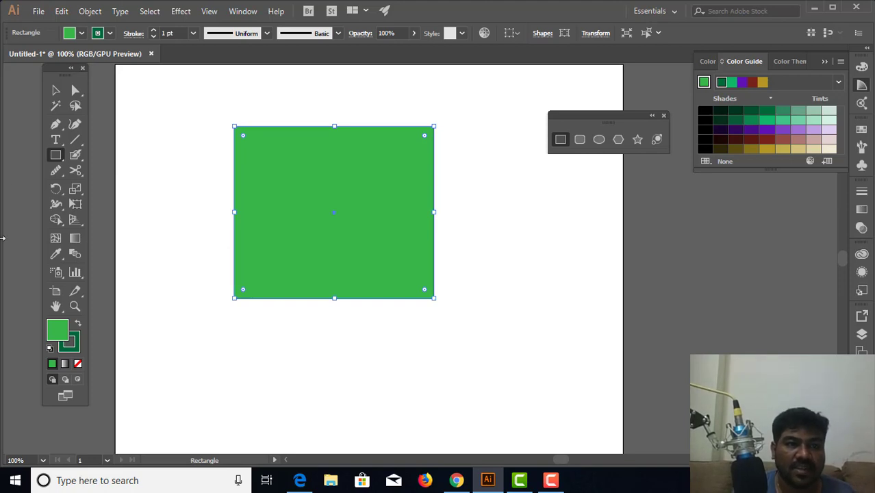
left_click(57, 92)
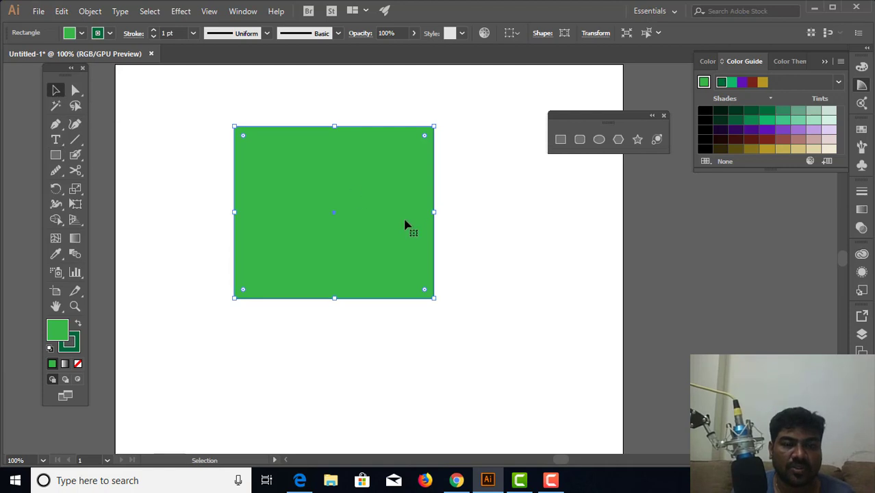
left_click_drag(413, 267, 297, 185)
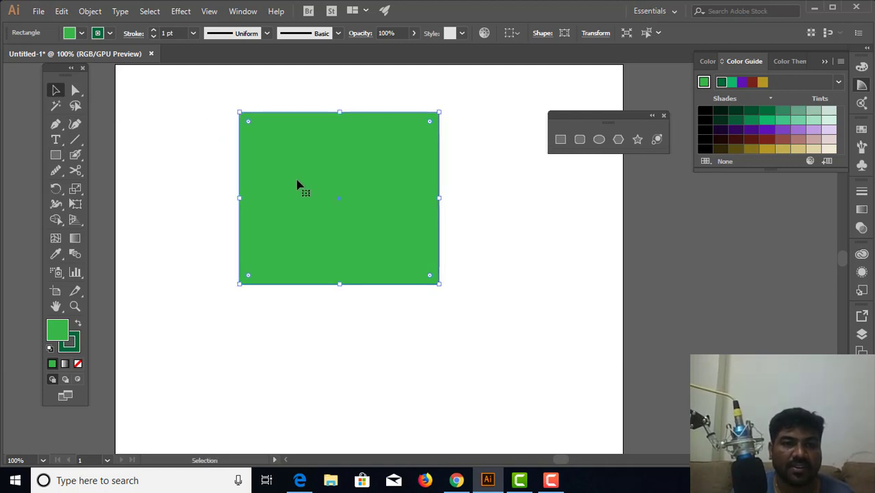
Try moving and deleting the rectangle's upper-left anchor point with the Direct Selection tool, and undo the changes
left_click(75, 91)
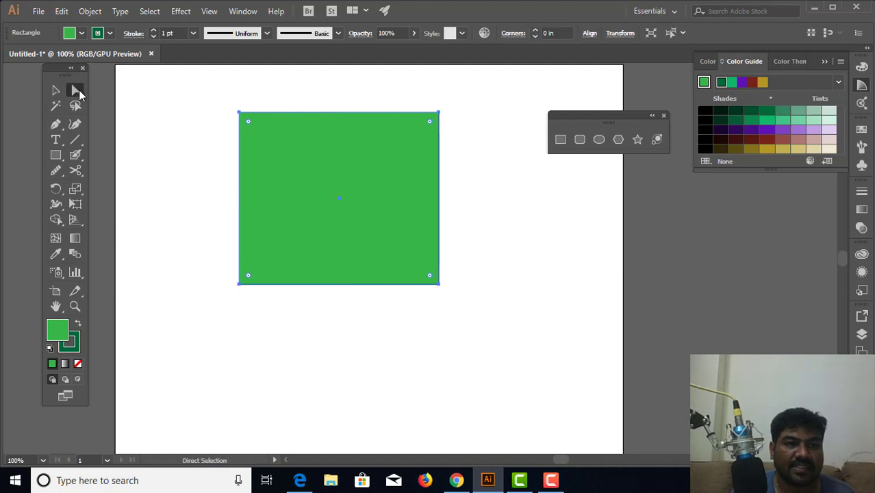
left_click_drag(79, 91, 103, 90)
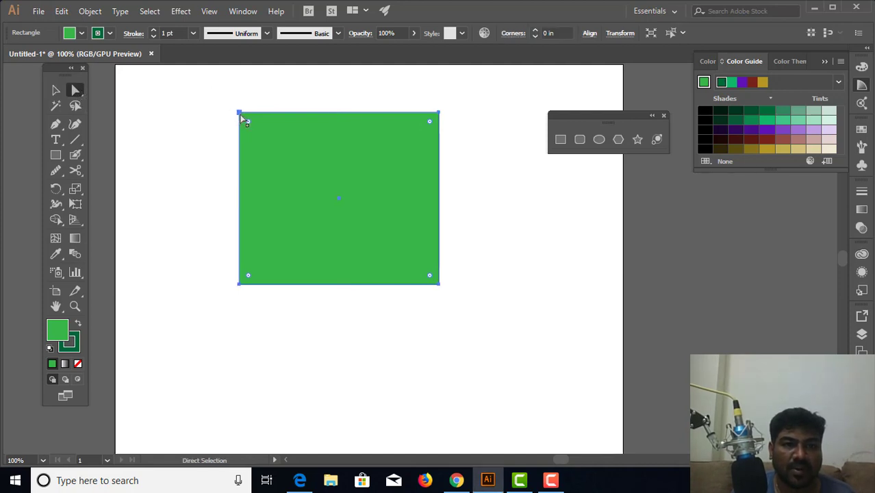
left_click_drag(239, 114, 221, 109)
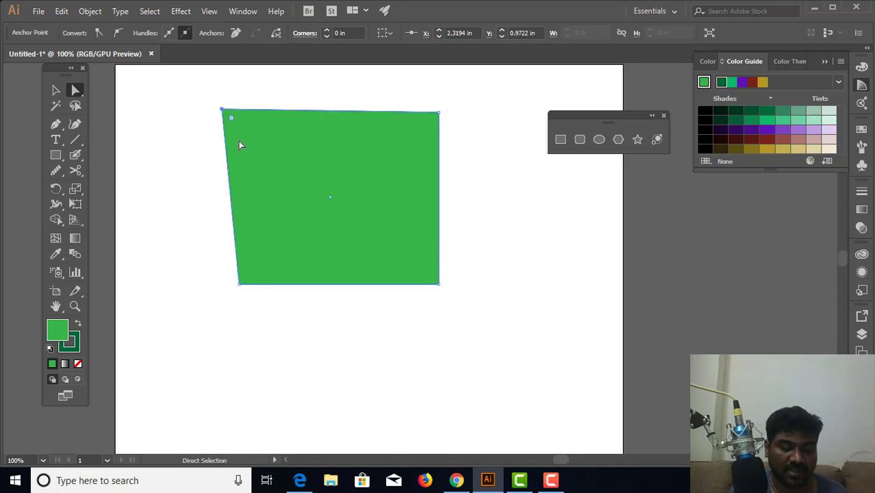
key("ctrl+z")
key("Delete")
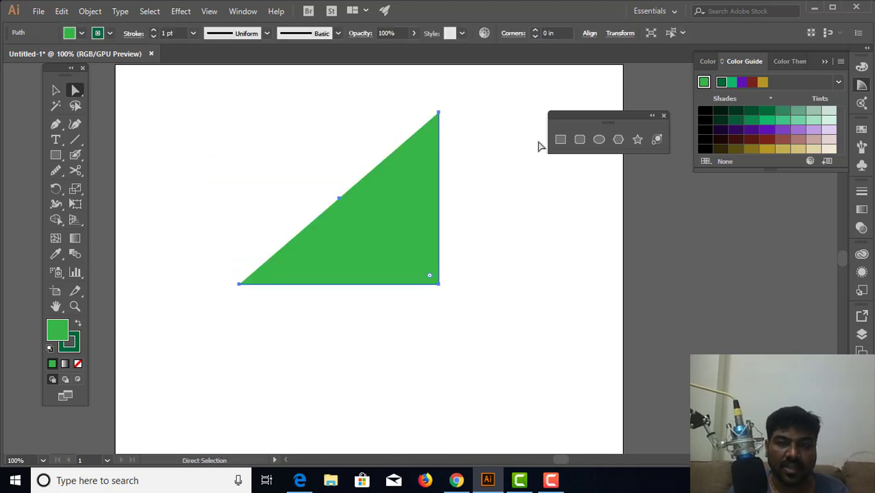
key("ctrl+z")
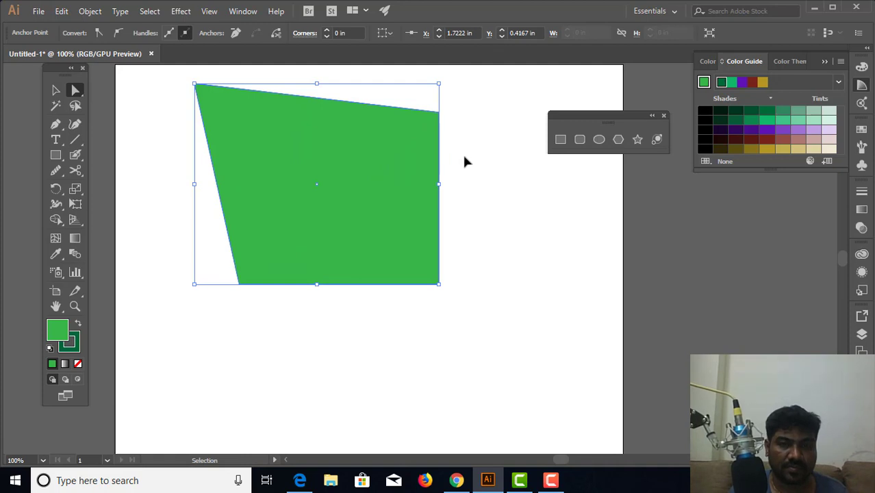
key("ctrl+z")
key("ctrl+z")
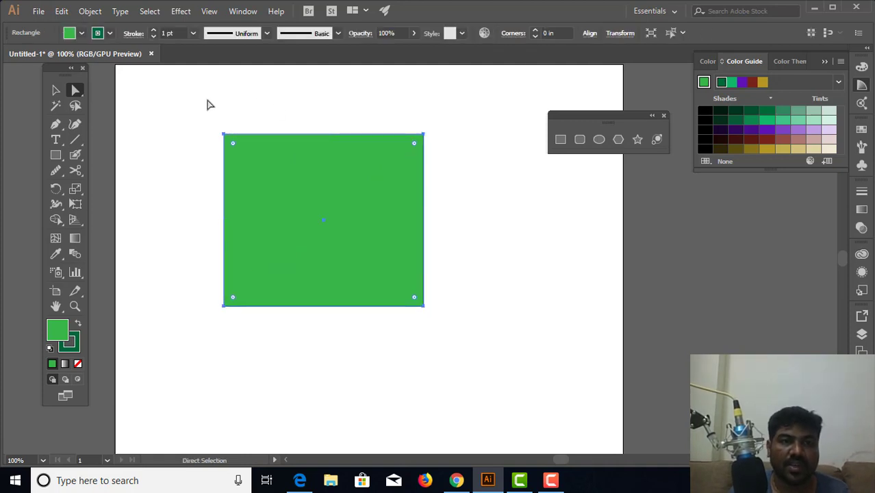
Round the rectangle's corners with its corner widgets up to the maximum radius, then delete the shape
left_click(56, 90)
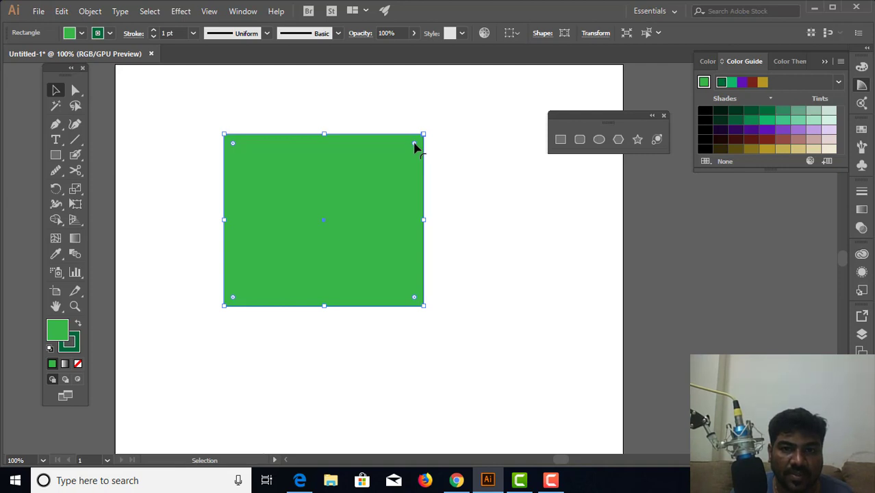
left_click_drag(414, 147, 383, 174)
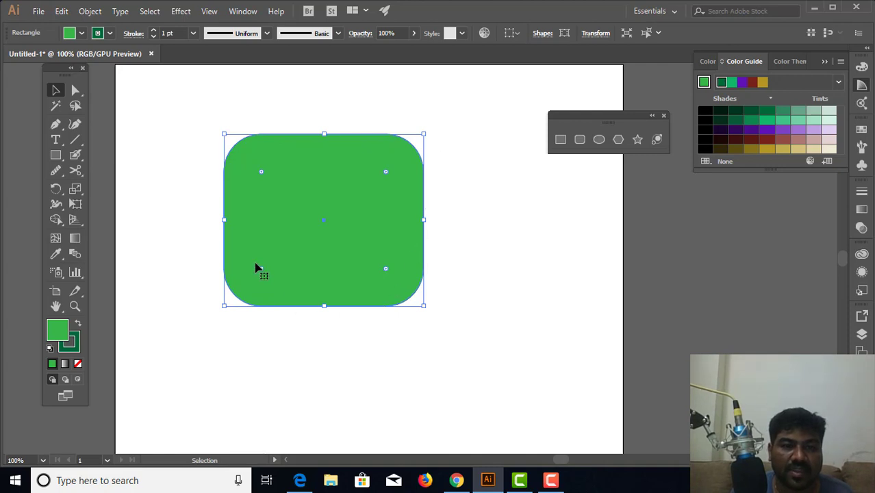
left_click_drag(261, 177, 331, 226)
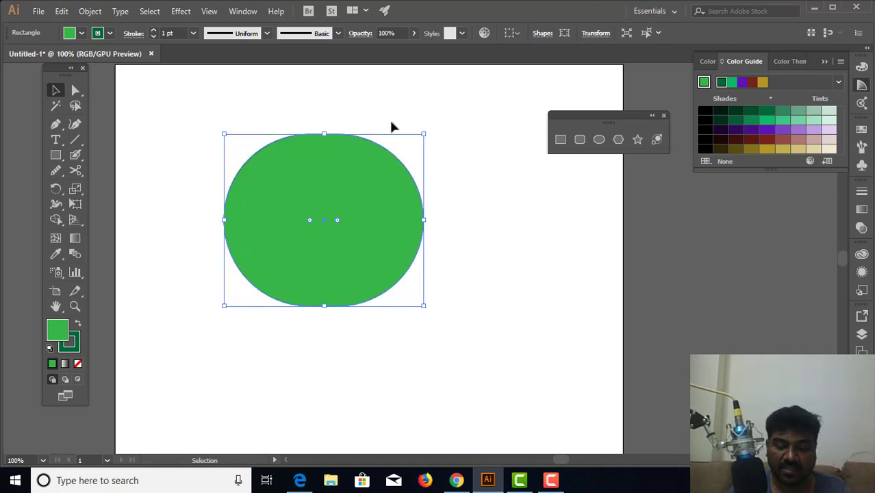
key("Delete")
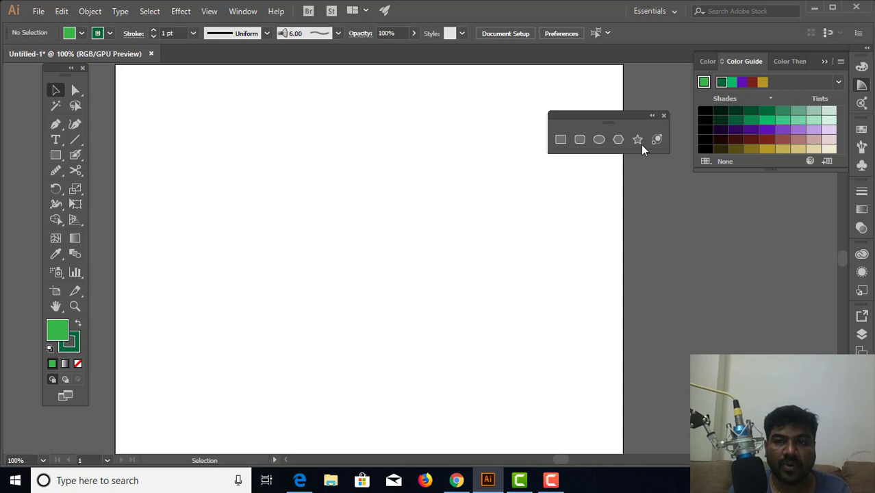
Draw a rounded rectangle in the upper middle of the artboard, increase its corner radius with a corner widget, and delete it
left_click(579, 139)
left_click_drag(253, 119, 473, 301)
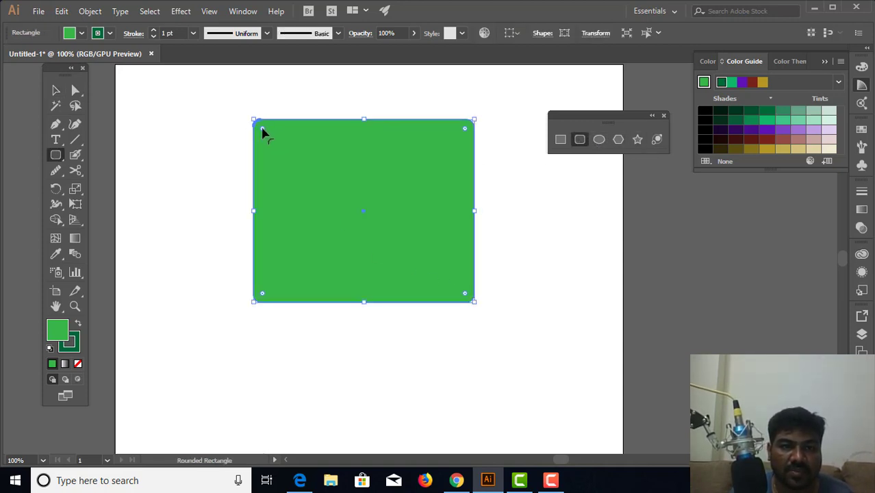
left_click_drag(264, 132, 318, 181)
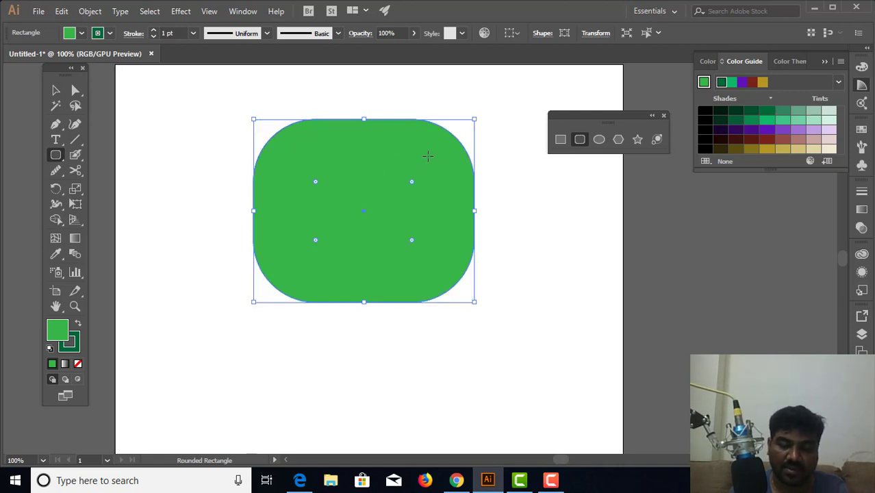
key("Delete")
Draw a plain rectangle, try rounding its corners to the maximum radius, undo the rounding, and delete the rectangle
left_click(560, 139)
left_click_drag(211, 134, 443, 318)
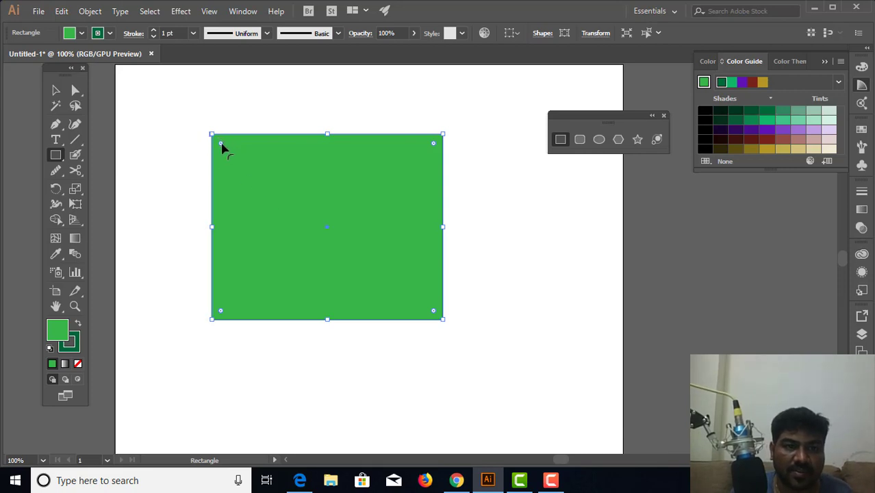
left_click_drag(221, 145, 361, 241)
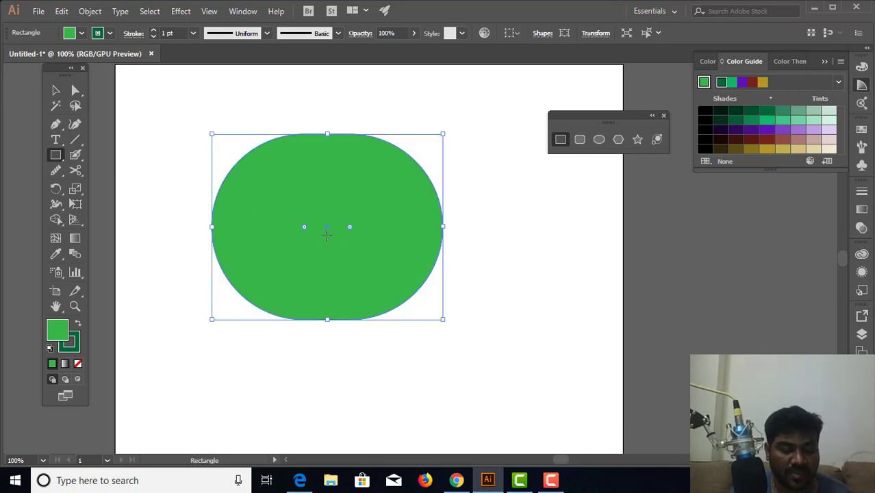
key("ctrl+z")
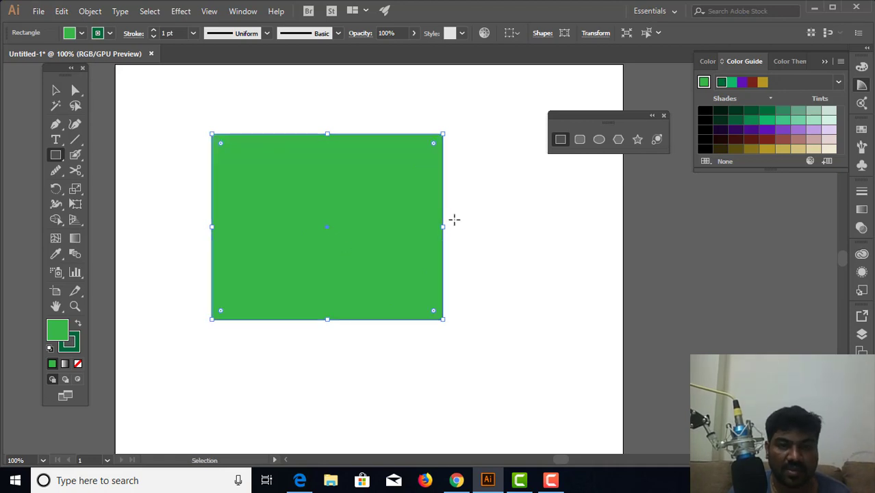
key("Delete")
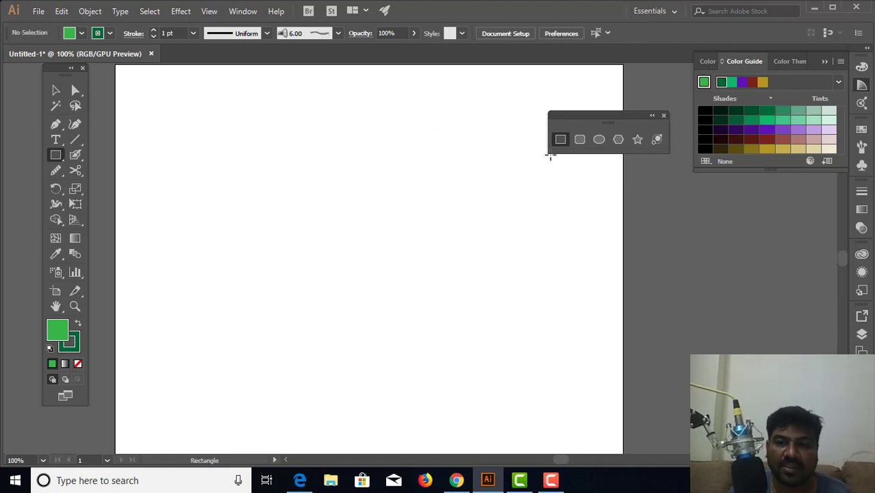
Draw a circle about 3.76 in in diameter with the Ellipse tool and choose the rough charcoal-like brush for its stroke
left_click(599, 139)
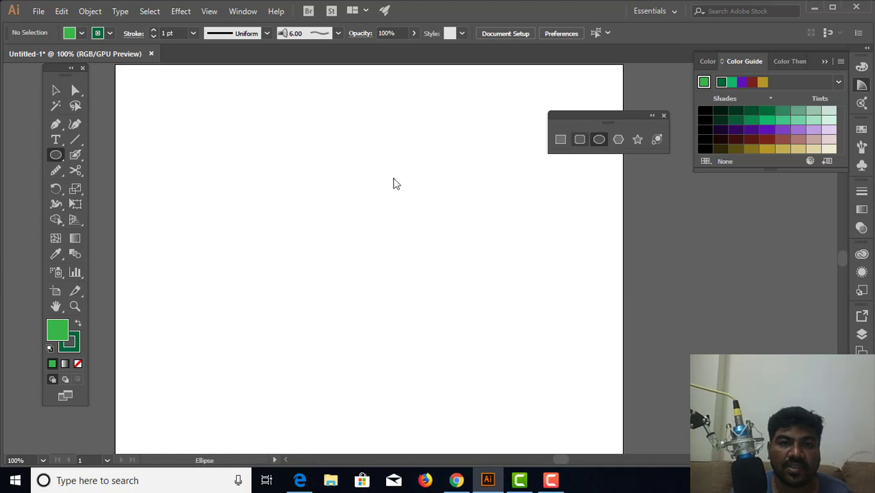
left_click_drag(262, 133, 422, 306)
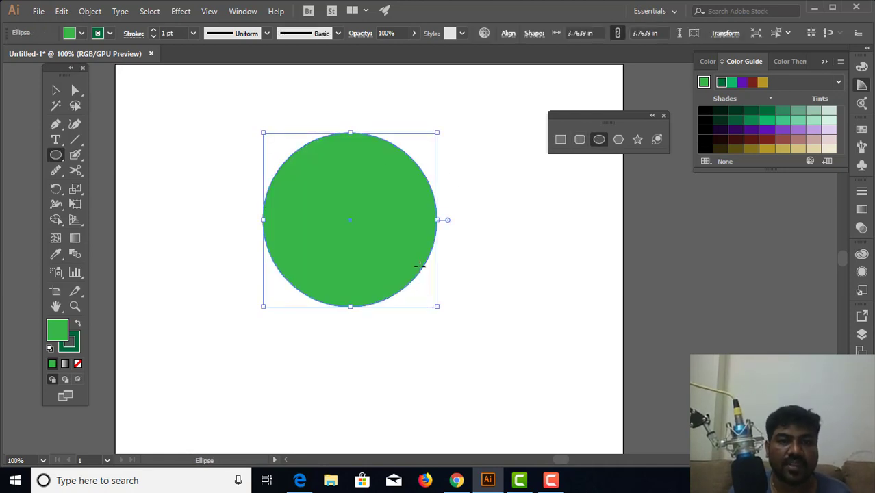
left_click(338, 34)
left_click(288, 118)
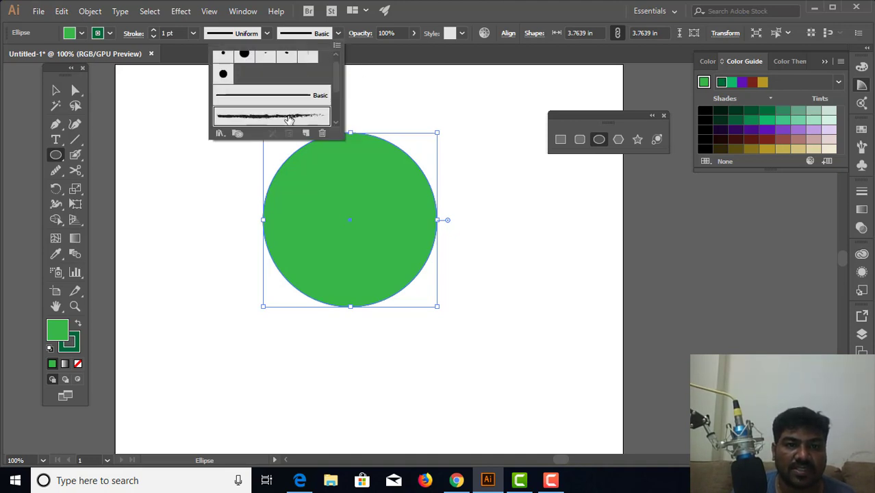
Deselect the circle and examine its rough brushed outline at 150% zoom
left_click(56, 92)
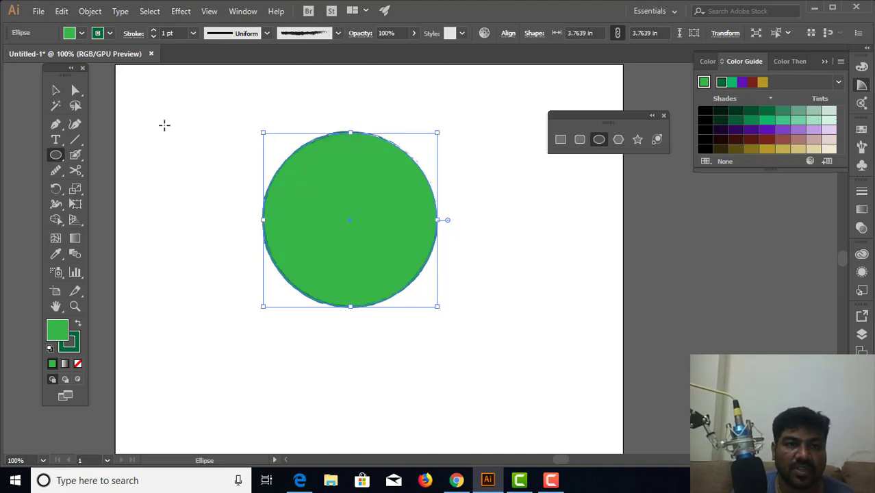
left_click(55, 91)
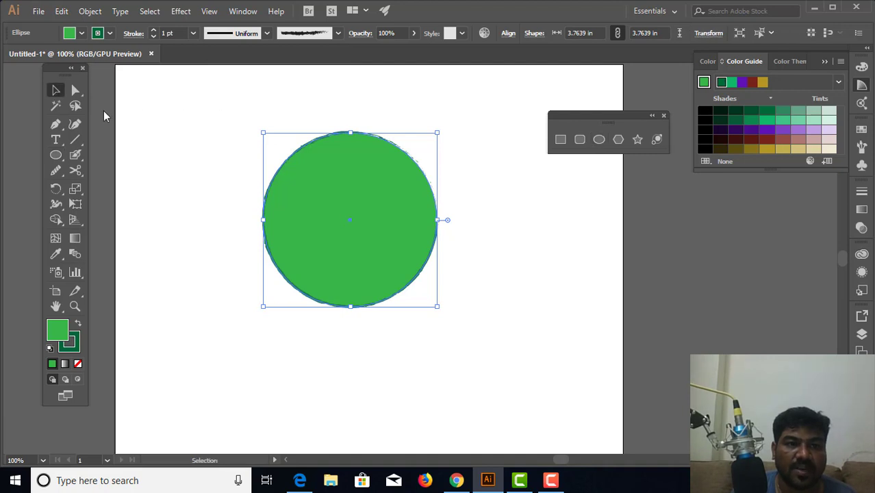
left_click(241, 143)
key("ctrl+plus")
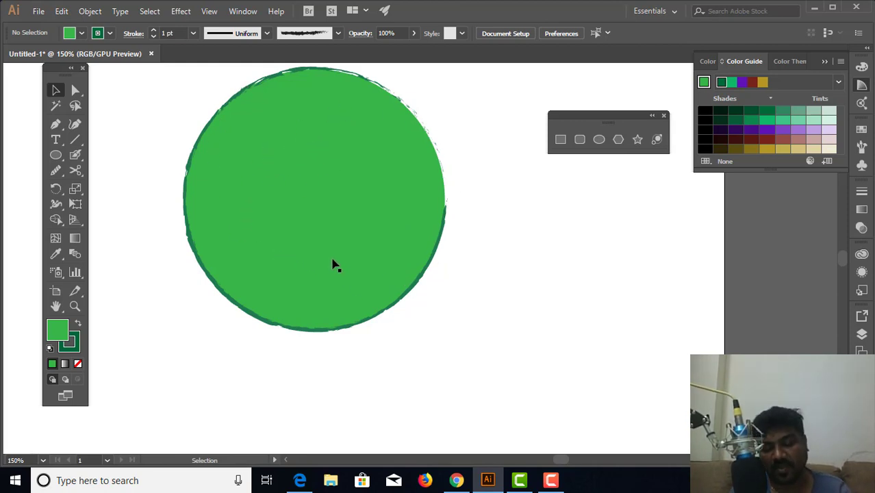
key("ctrl+minus")
Move the circle's top anchor point straight up with the Direct Selection tool to form an egg shape
left_click(345, 212)
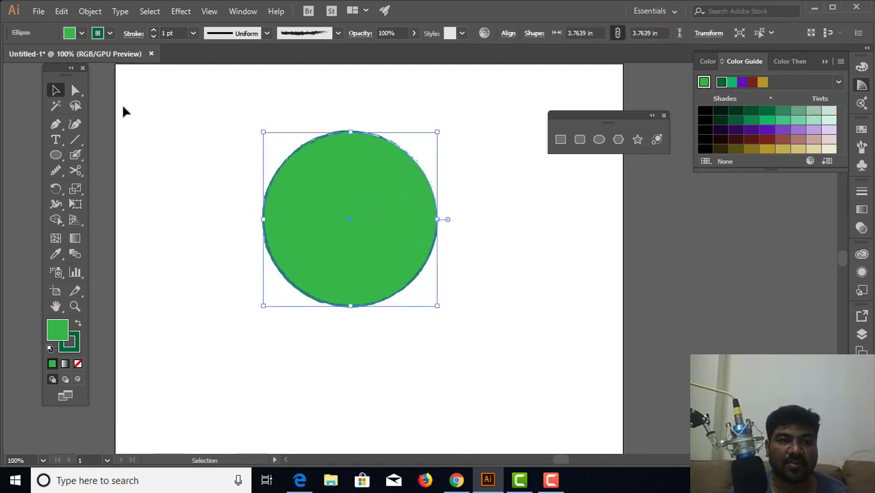
left_click(75, 90)
left_click(347, 130)
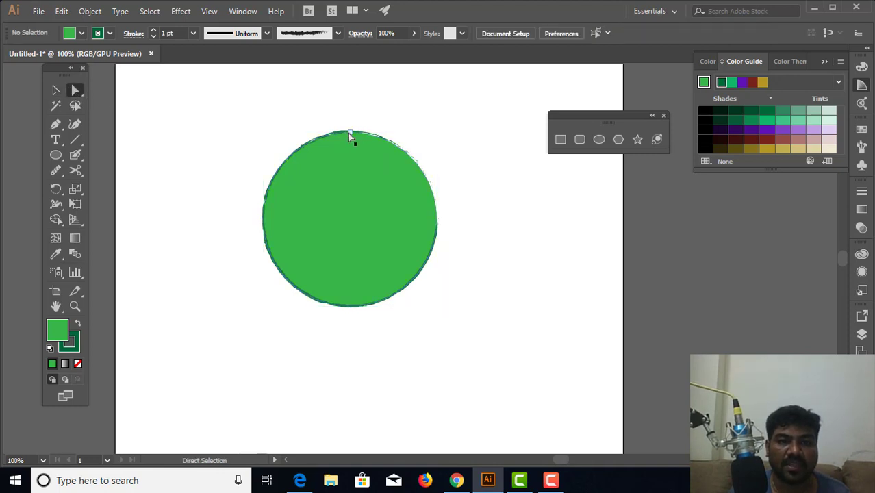
left_click(350, 133)
left_click_drag(351, 135, 352, 104)
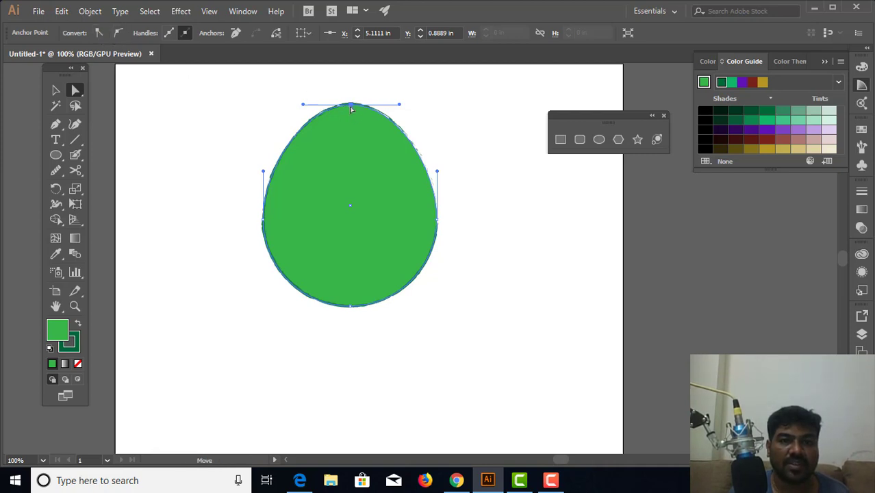
Convert the egg shape's left anchor point to a corner, then convert it back to smooth
left_click(263, 221)
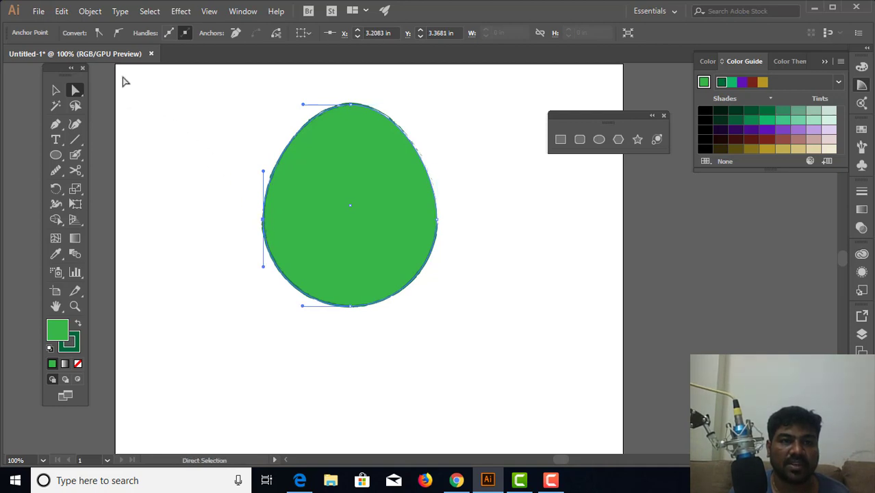
left_click(98, 35)
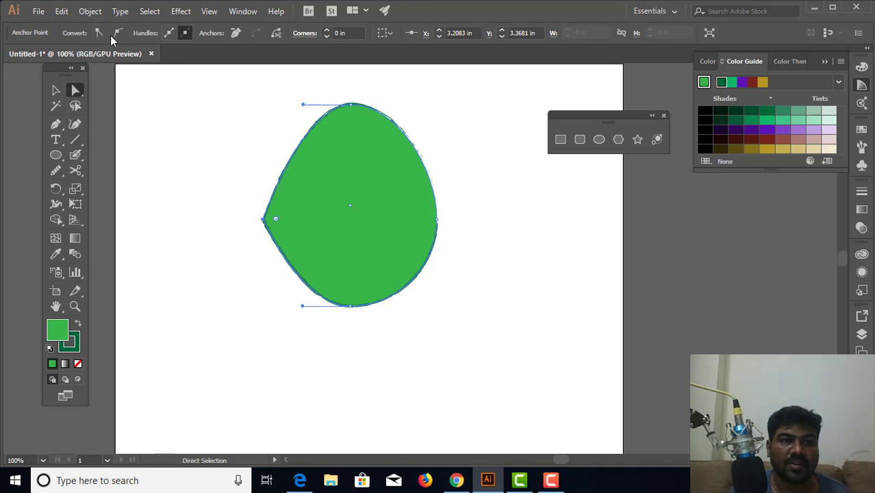
left_click(115, 35)
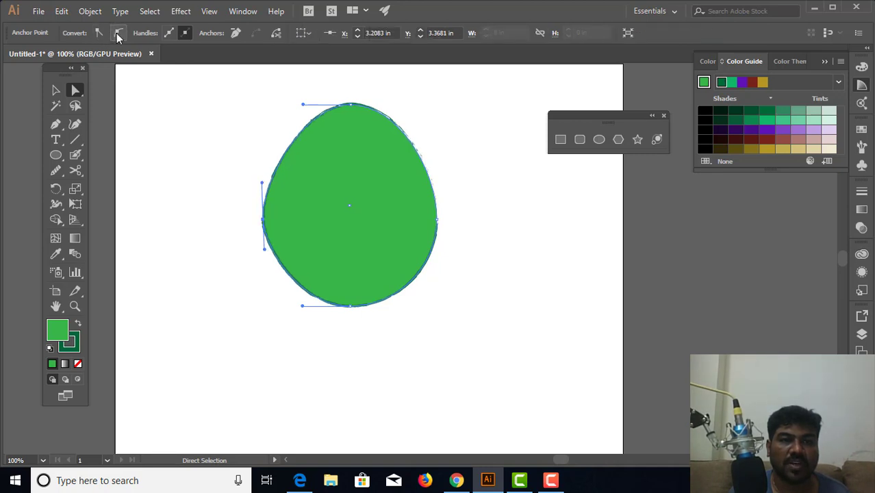
Turn on handles for multiple selected anchor points, view them on the selected egg path, and deselect it
left_click(168, 33)
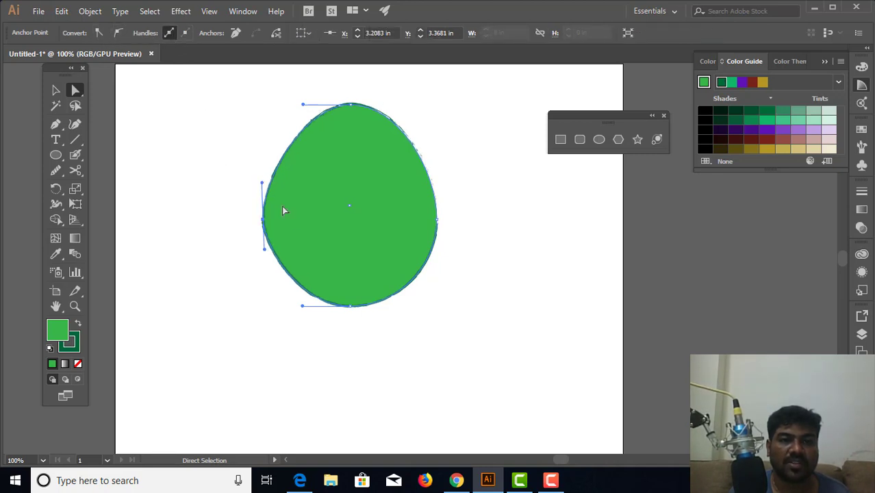
left_click(267, 256)
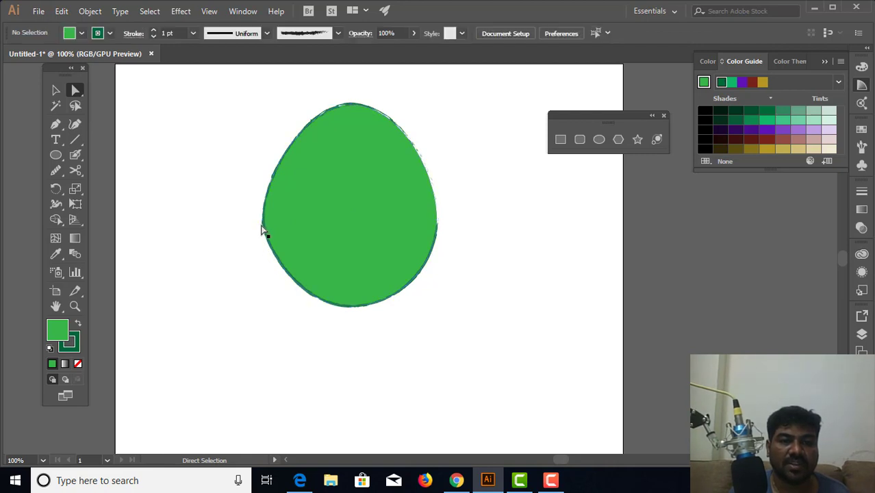
left_click(263, 231)
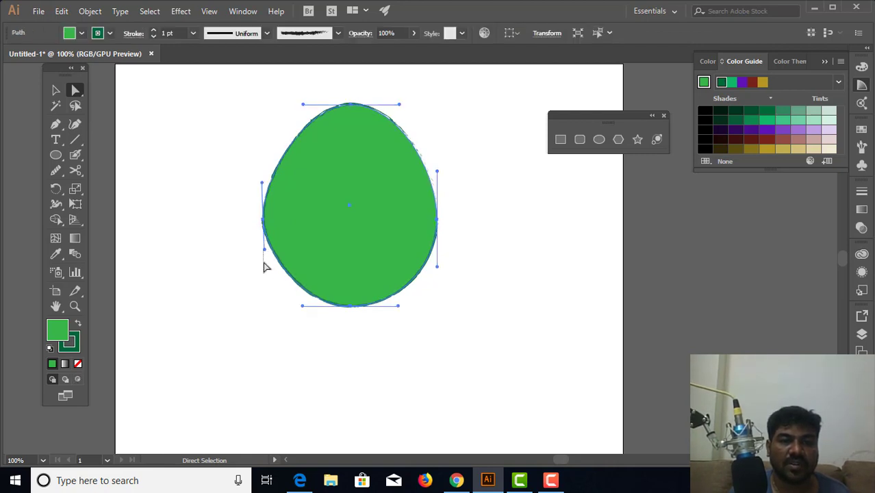
left_click(267, 262)
left_click(265, 228)
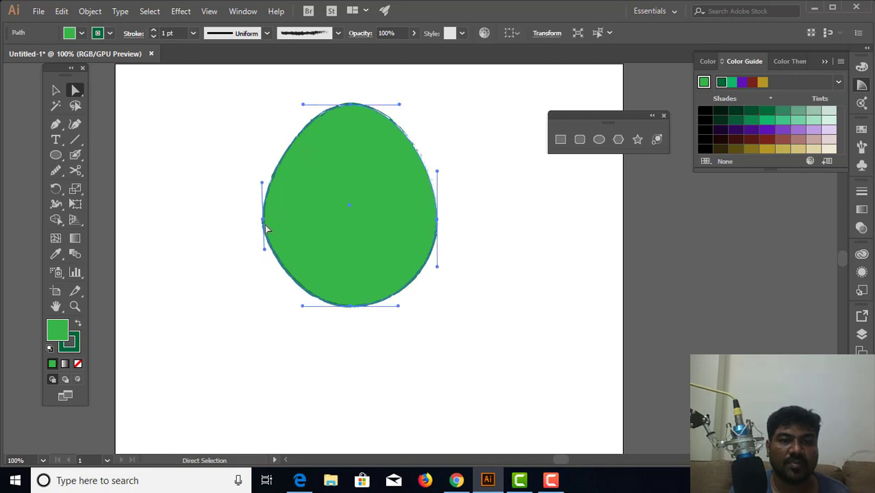
left_click(267, 168)
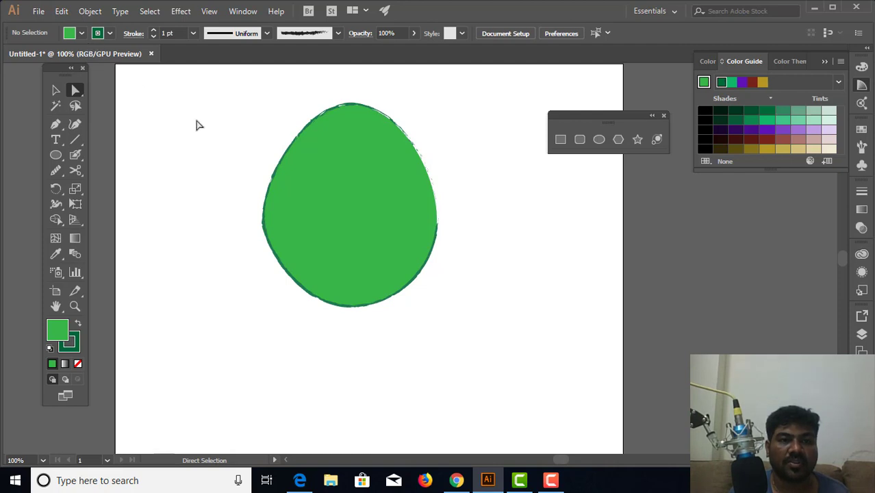
Delete the egg-shaped path and close the floating set of shape tools
left_click(56, 90)
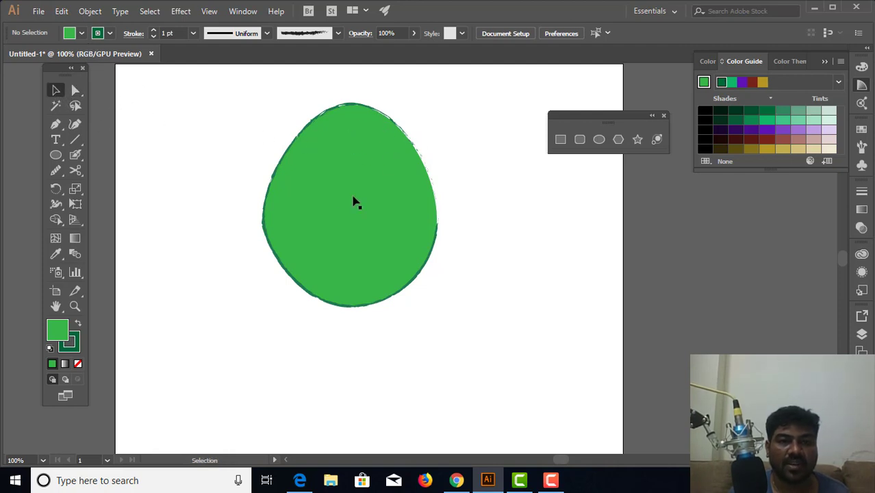
left_click(346, 198)
key("Delete")
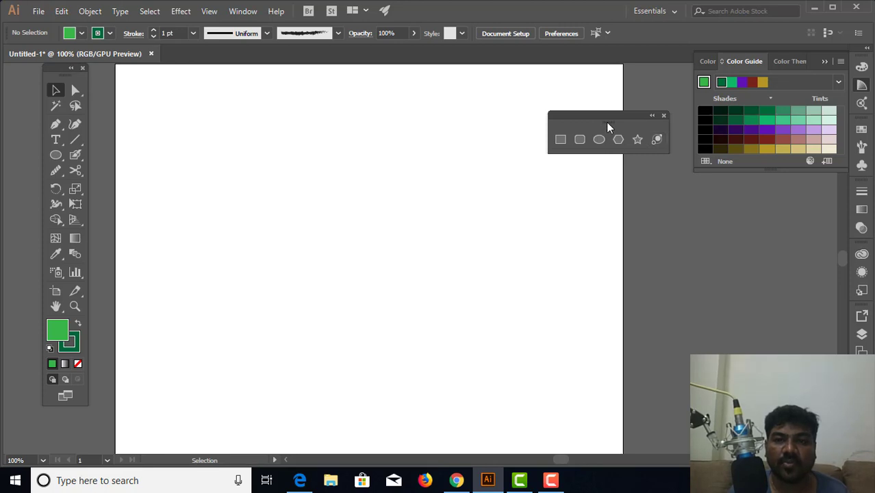
left_click_drag(606, 123, 477, 140)
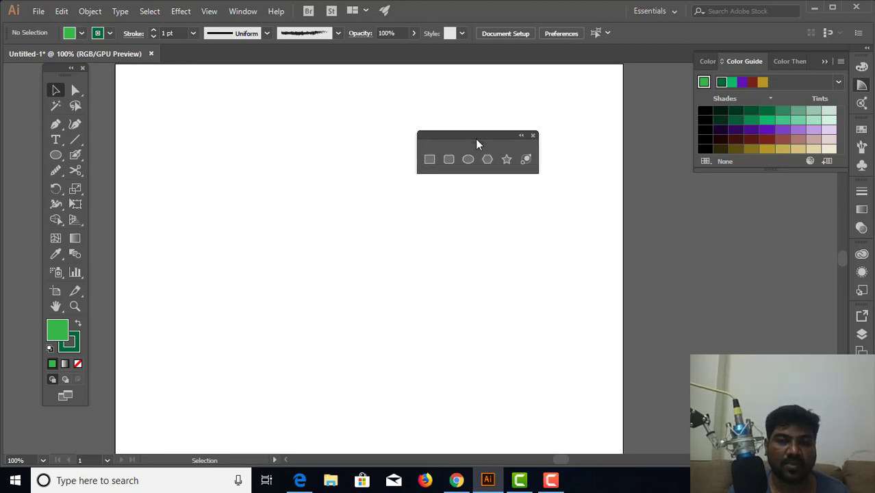
left_click(534, 136)
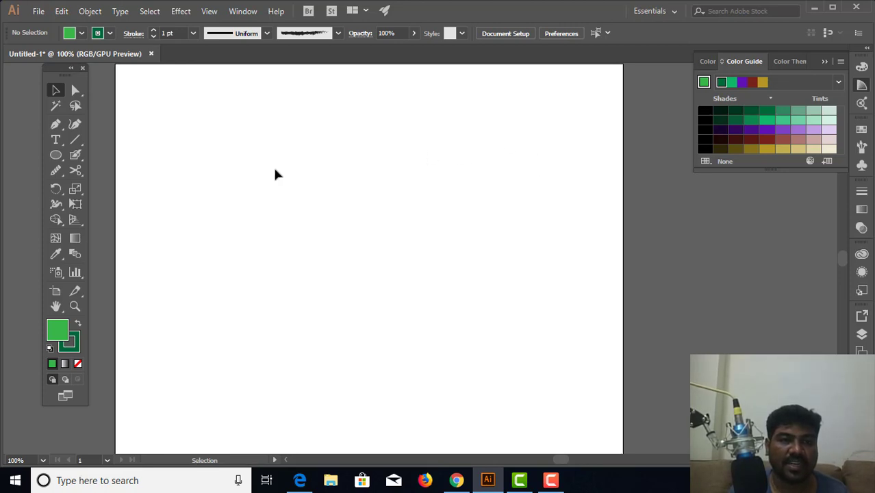
Set the brush to Basic and draw a diagonal line across the middle of the artboard with the Line Segment tool
left_click(74, 140)
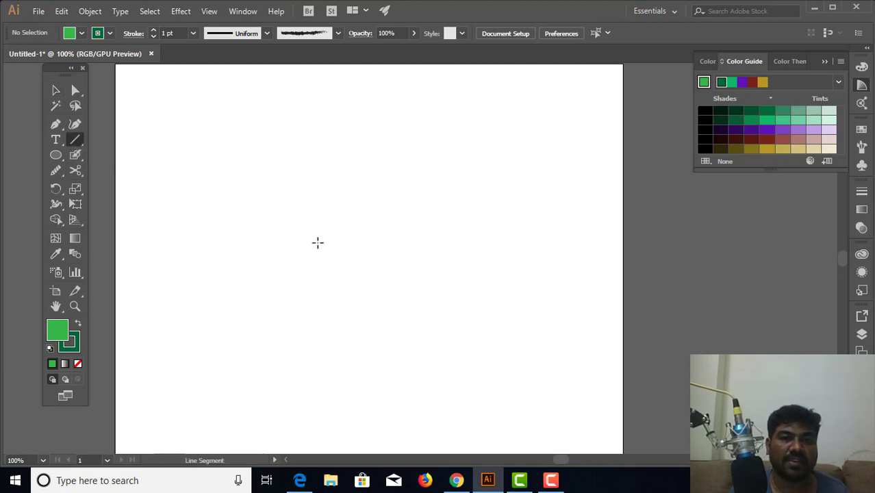
left_click(337, 34)
left_click(297, 98)
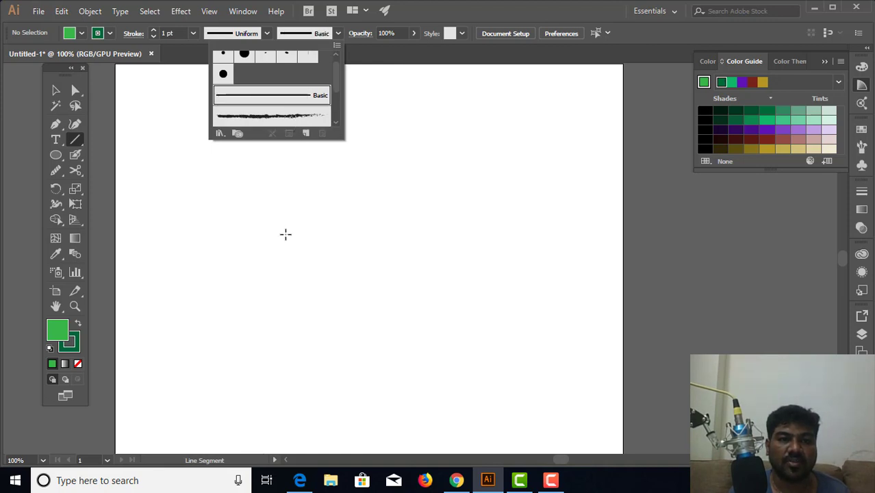
left_click(245, 297)
left_click_drag(410, 123, 284, 305)
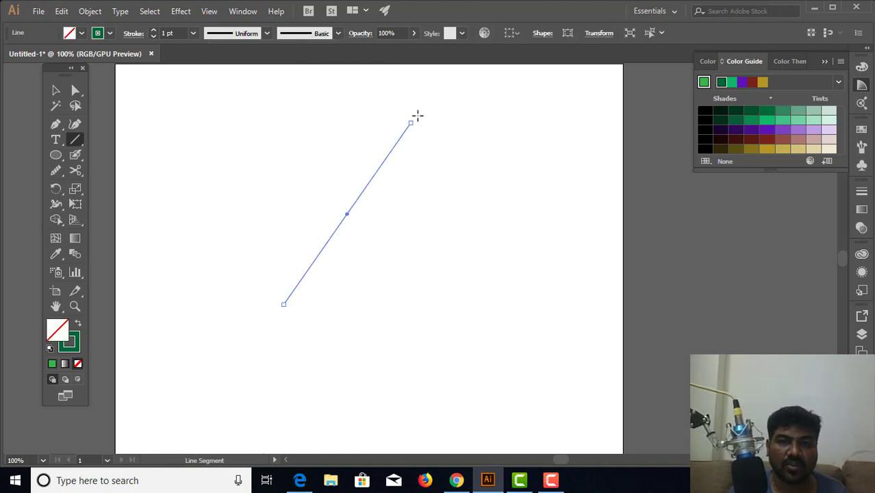
Rotate the line about its midpoint to slope the other way, then swing its upper end over to form a short, steep line
left_click_drag(414, 123, 266, 167)
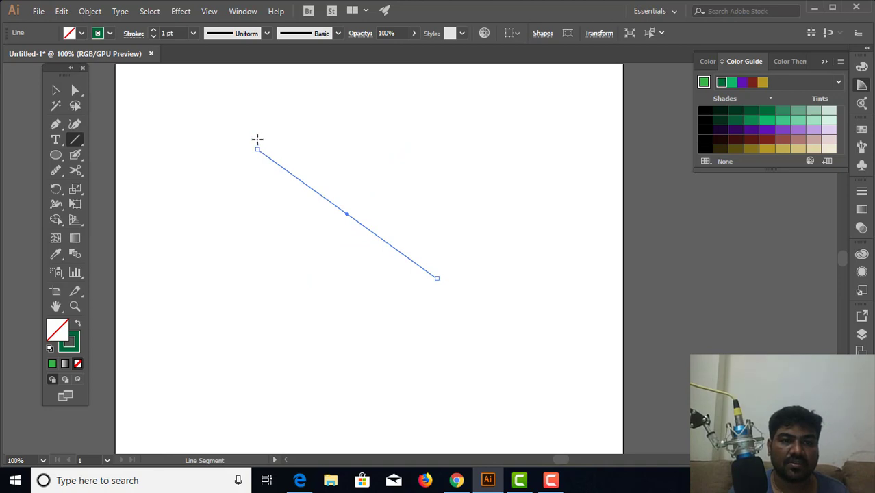
left_click_drag(437, 278, 476, 162)
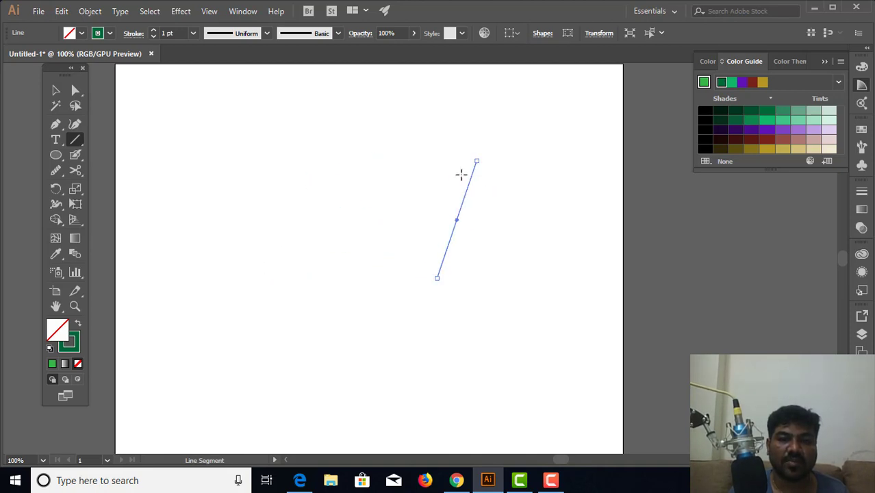
Draw six arcs with the Arc tool, alternating right and left up a common stem to form a branching plant
left_click(80, 141)
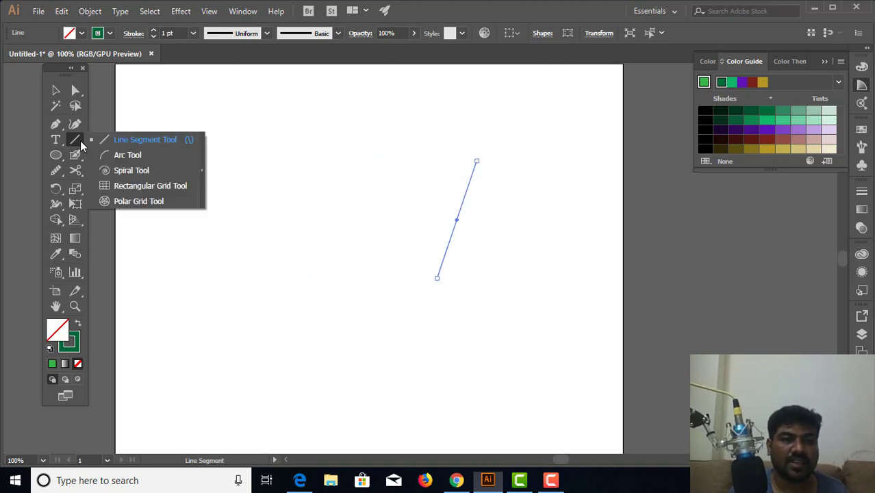
left_click(107, 157)
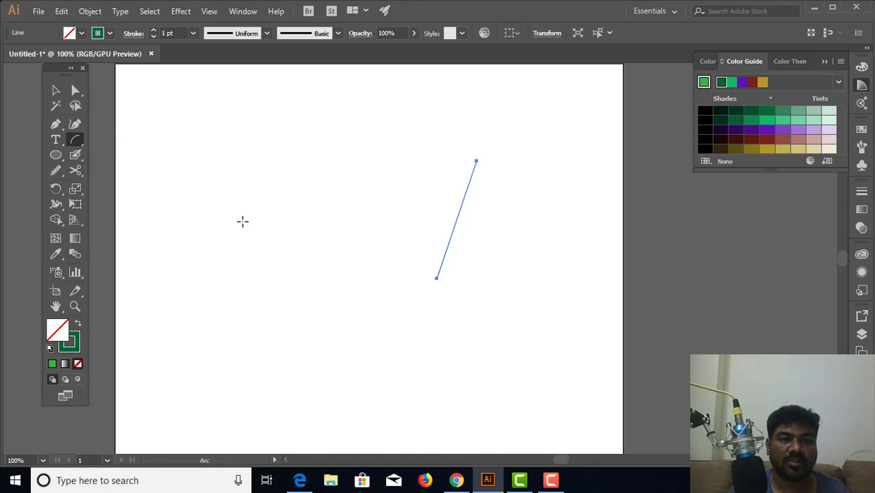
left_click_drag(329, 396, 436, 311)
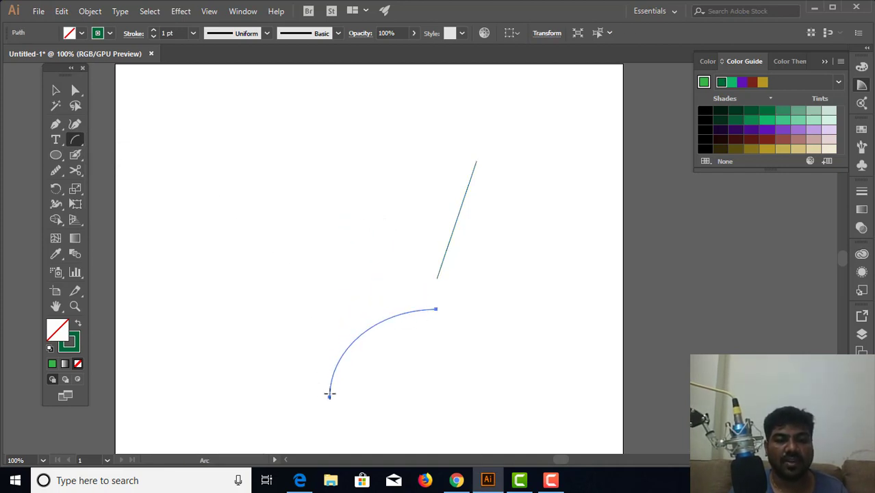
left_click_drag(330, 395, 253, 261)
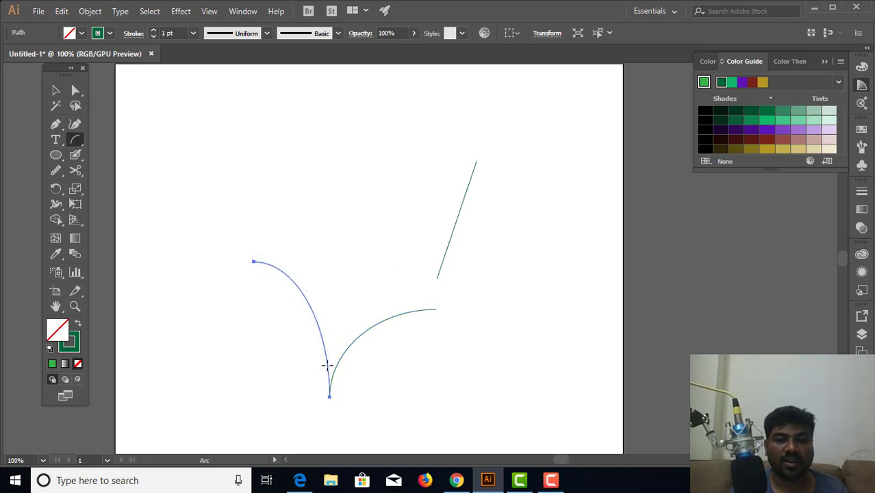
left_click_drag(329, 371, 388, 201)
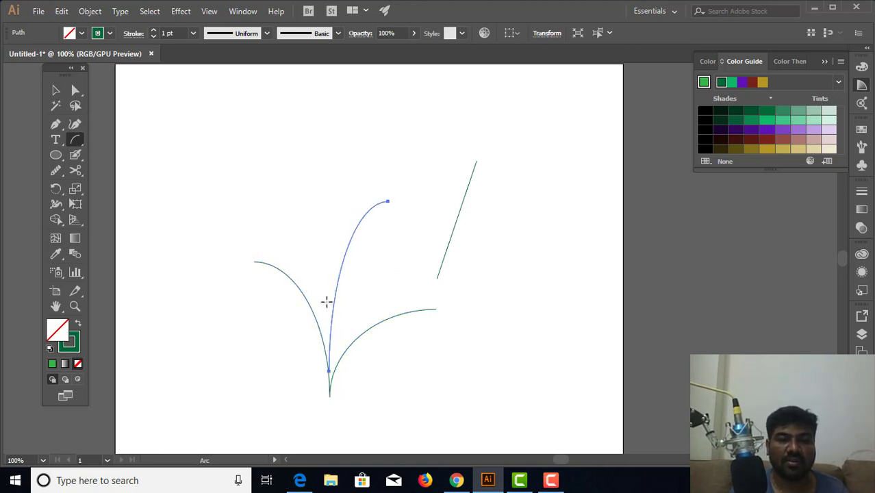
left_click_drag(332, 307, 276, 184)
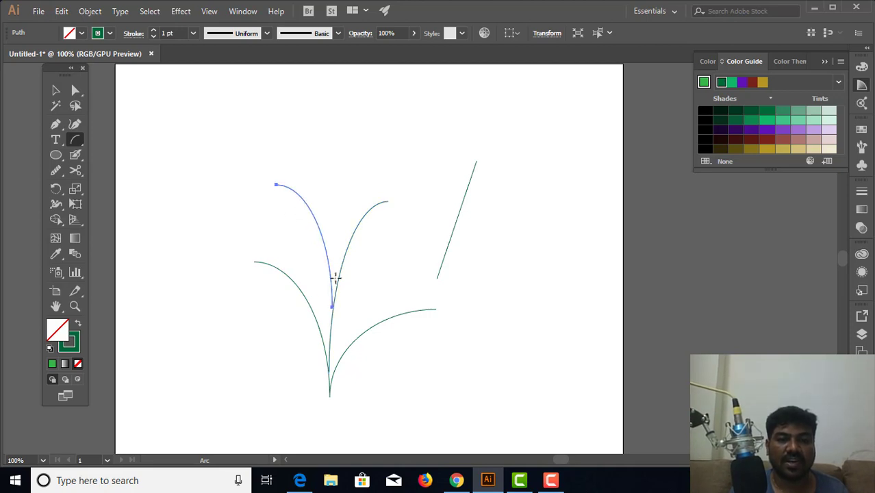
left_click_drag(332, 277, 400, 128)
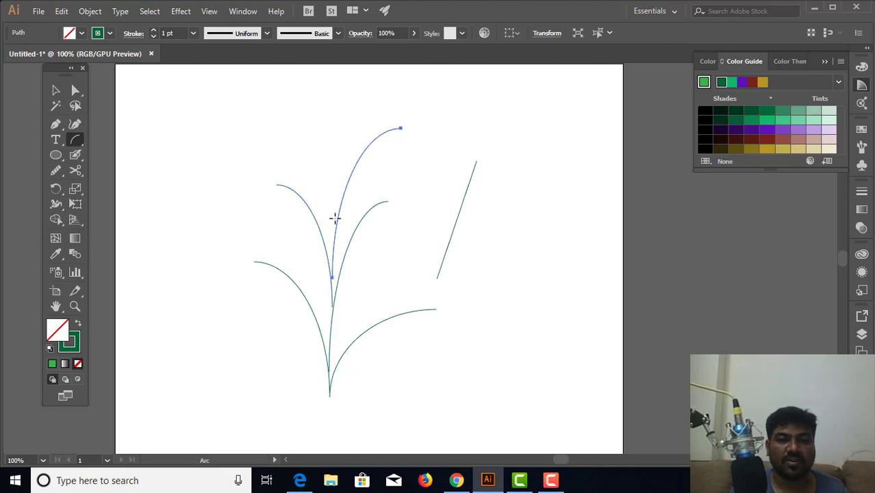
left_click_drag(335, 221, 291, 116)
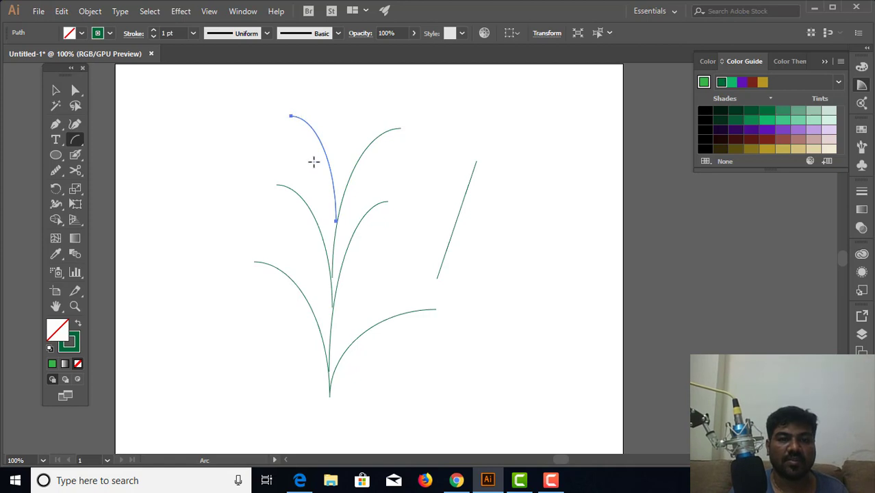
Choose the Spiral tool, then select the line and all the arcs on the artboard and delete them
left_click(83, 141)
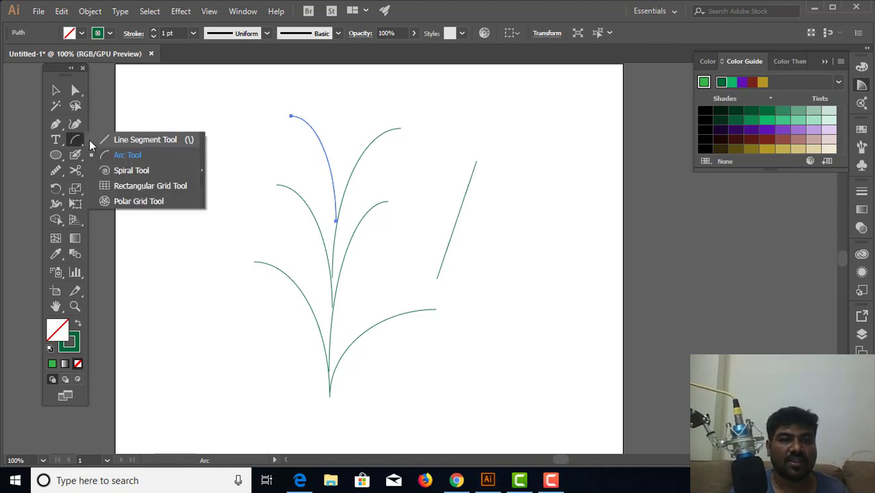
left_click(133, 169)
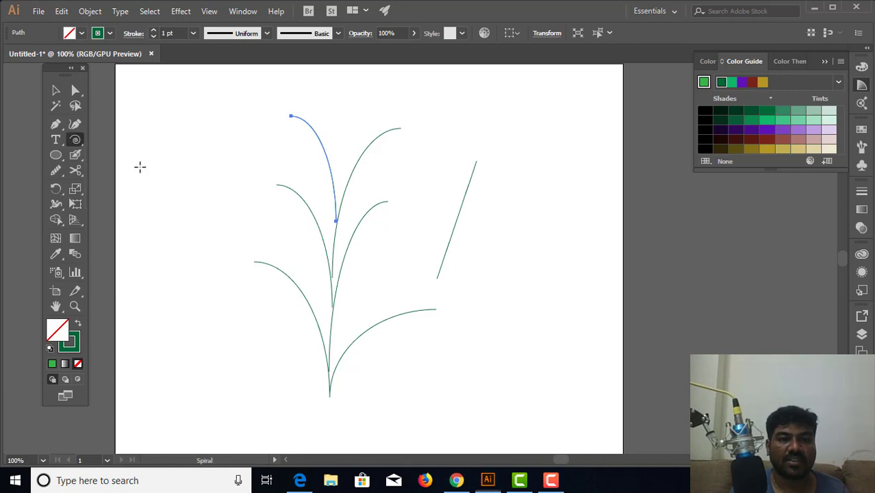
left_click(56, 90)
left_click_drag(196, 108, 527, 392)
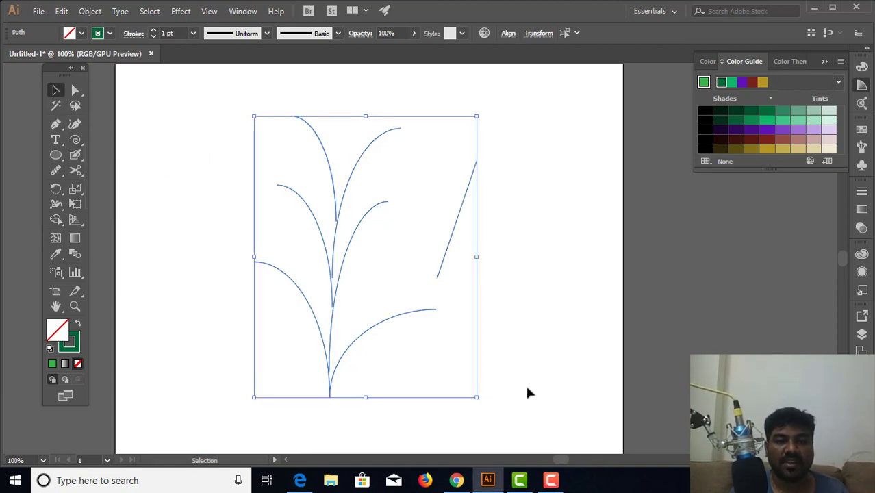
key("Delete")
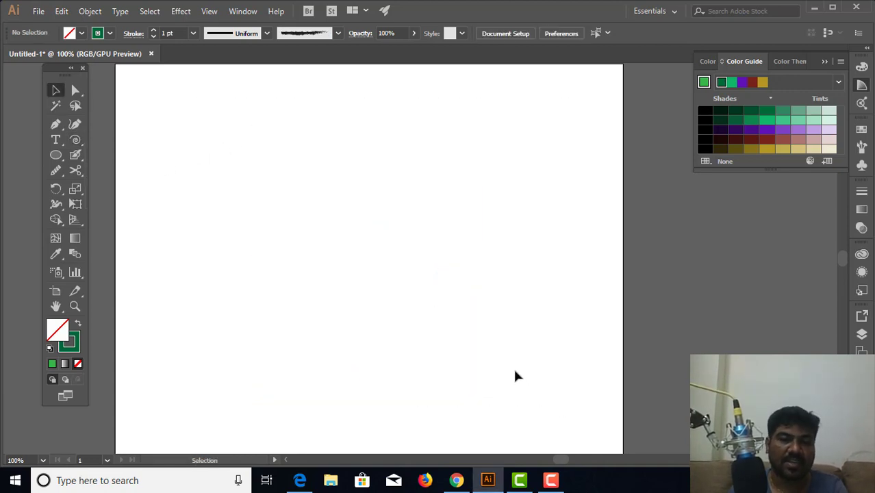
Try the Spiral tool by drawing one large spiral low on the artboard and five smaller ones around its outer curve
left_click(76, 140)
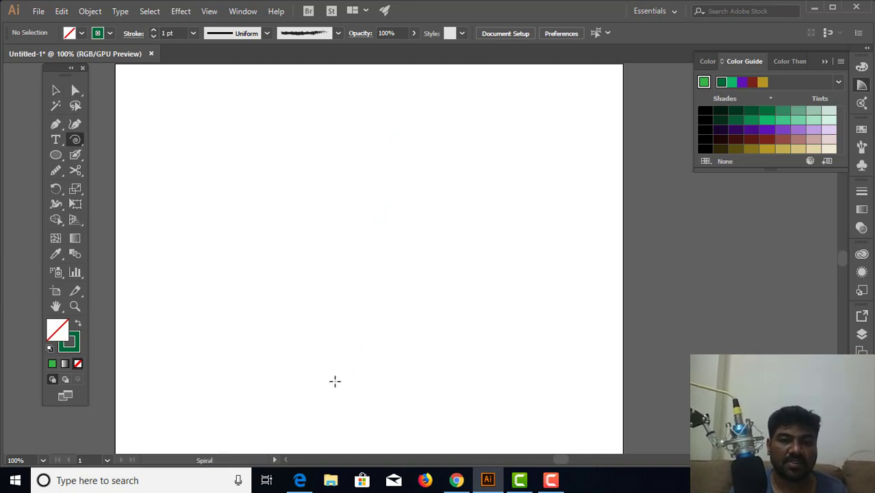
left_click_drag(334, 382, 343, 297)
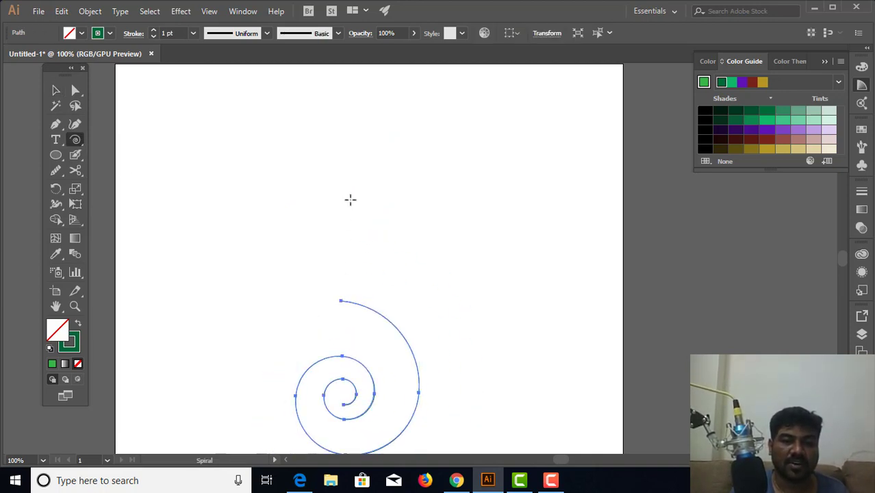
key("ctrl+z")
left_click_drag(253, 150, 310, 250)
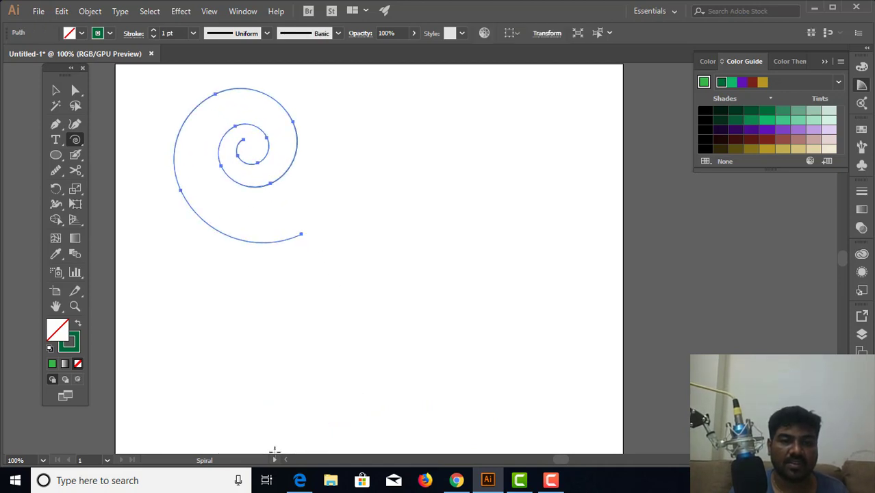
left_click_drag(299, 419, 302, 234)
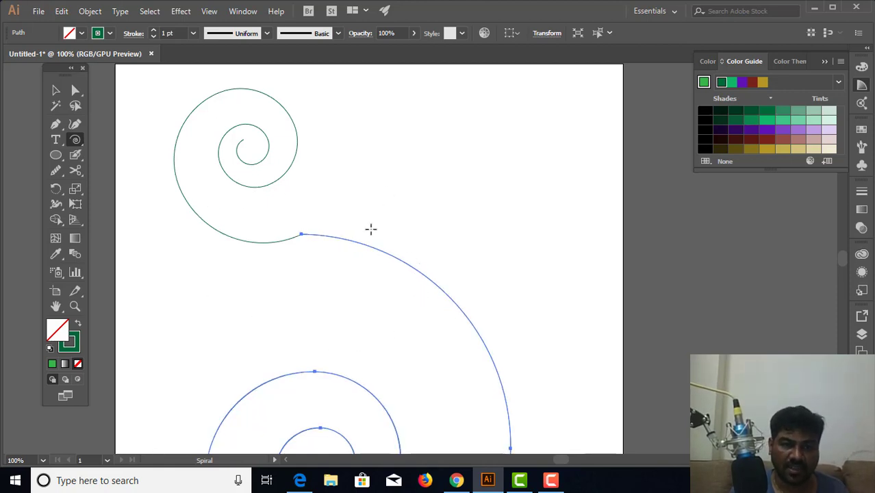
left_click_drag(413, 164, 376, 246)
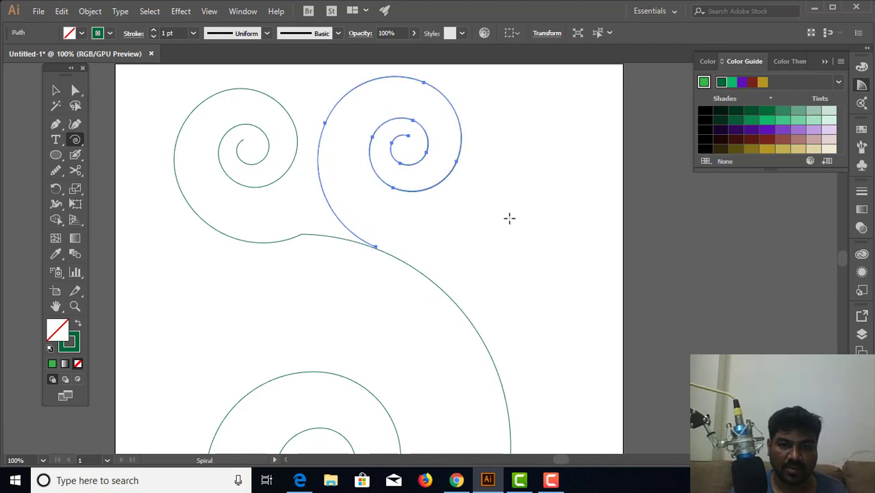
left_click_drag(505, 200, 452, 297)
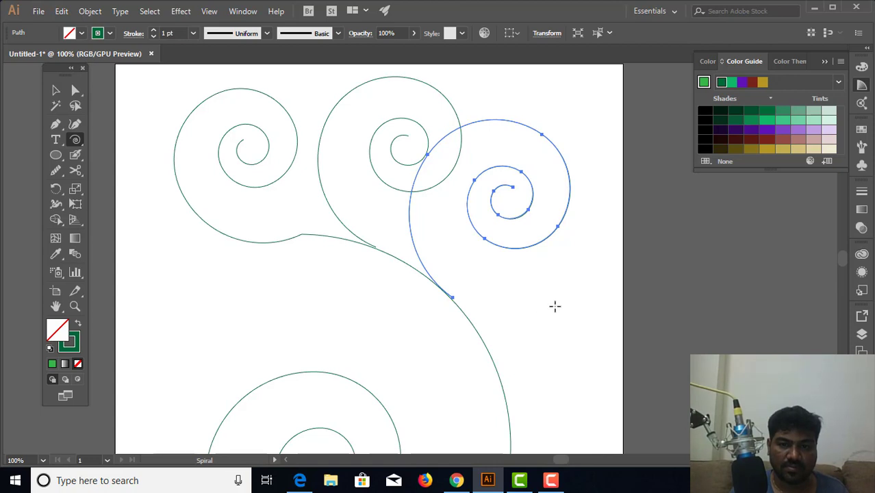
left_click_drag(587, 338, 502, 385)
left_click_drag(289, 282, 451, 332)
Undo all the spirals drawn on the artboard
key("ctrl+z")
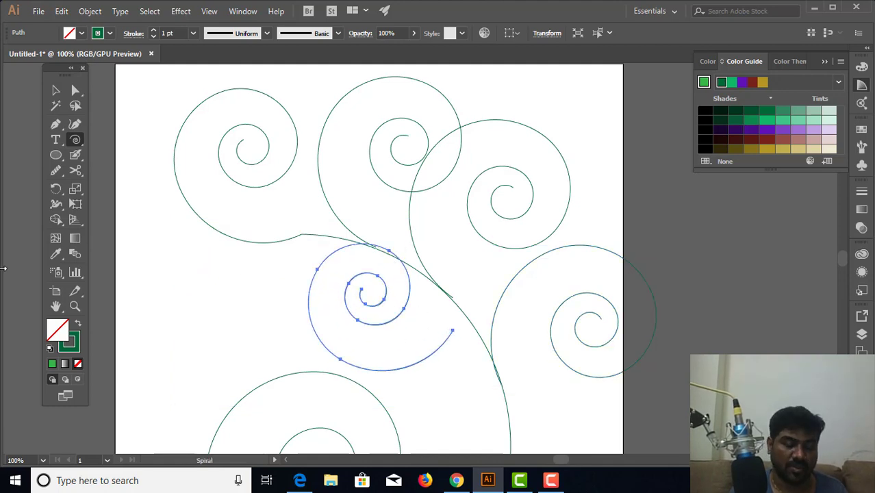
key("ctrl+z")
key("ctrl+z")
key("ctrl+z")
key("ctrl+z")
key("ctrl+z")
key("ctrl+z")
key("ctrl+z")
key("ctrl+z")
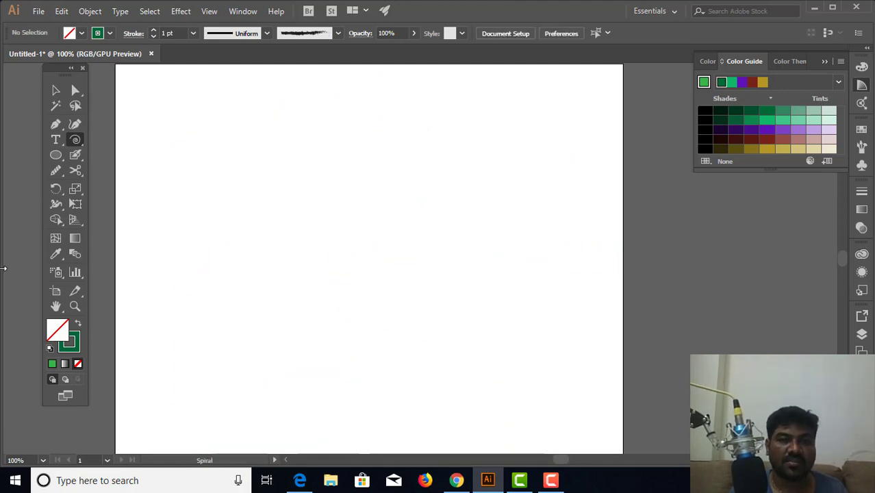
Draw a rectangular grid across the full width of the artboard, starting at its upper-left corner, with the Rectangular Grid tool
left_click(82, 141)
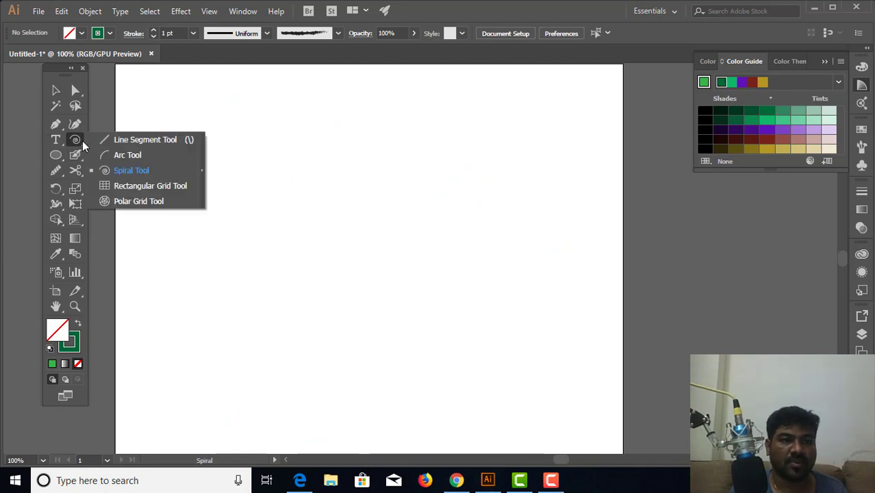
left_click(130, 188)
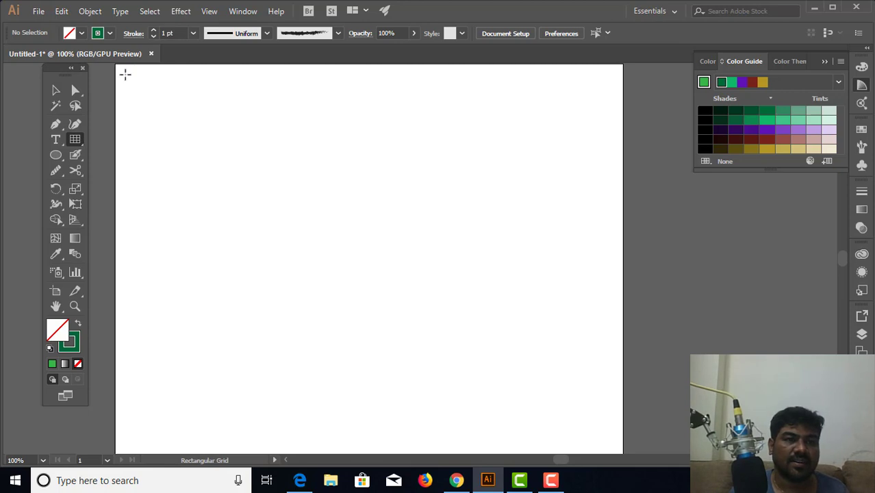
left_click(78, 143)
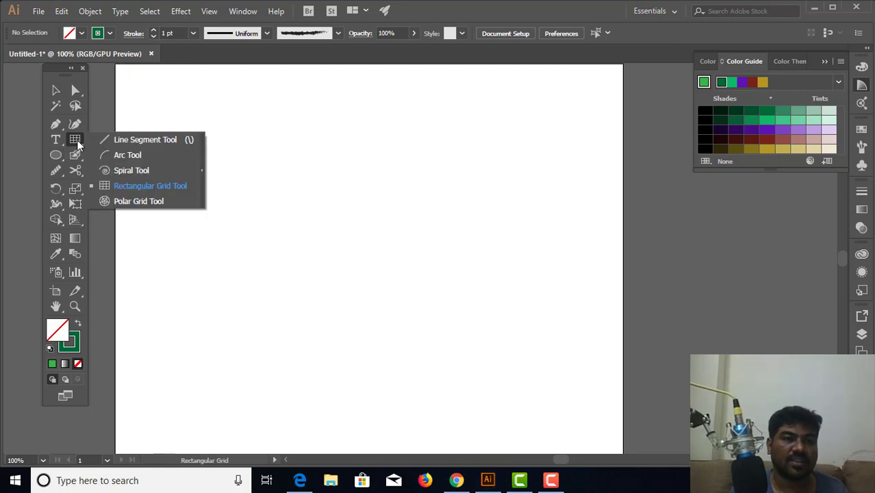
left_click(130, 186)
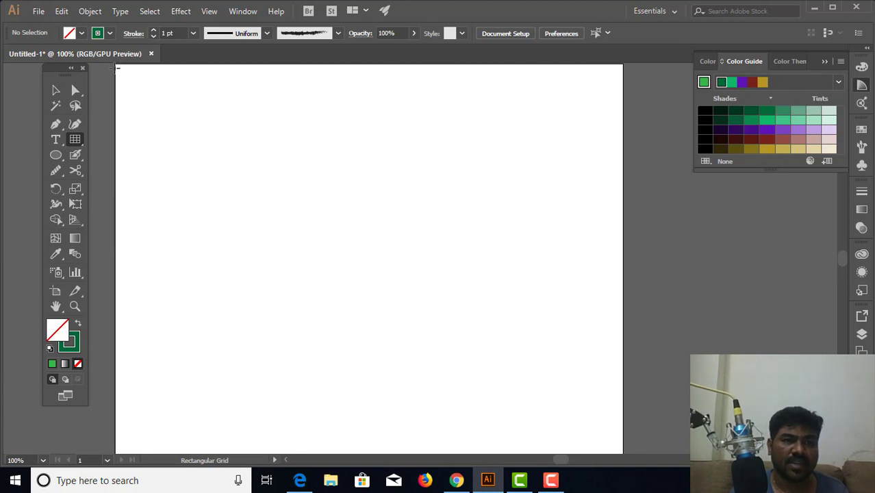
left_click_drag(115, 64, 621, 363)
scroll(275, 251, "up", 5)
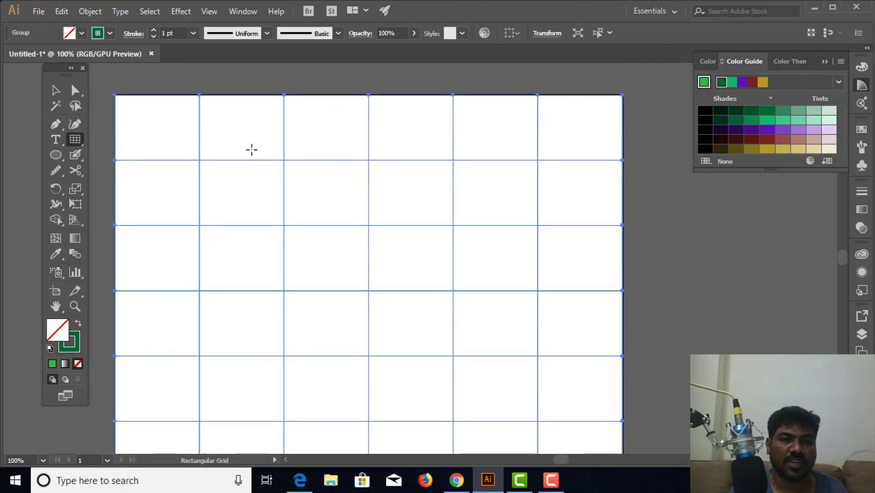
Delete the full-width grid and draw a smaller grid of about 2 by 2 in near the artboard's upper-left corner
left_click(57, 92)
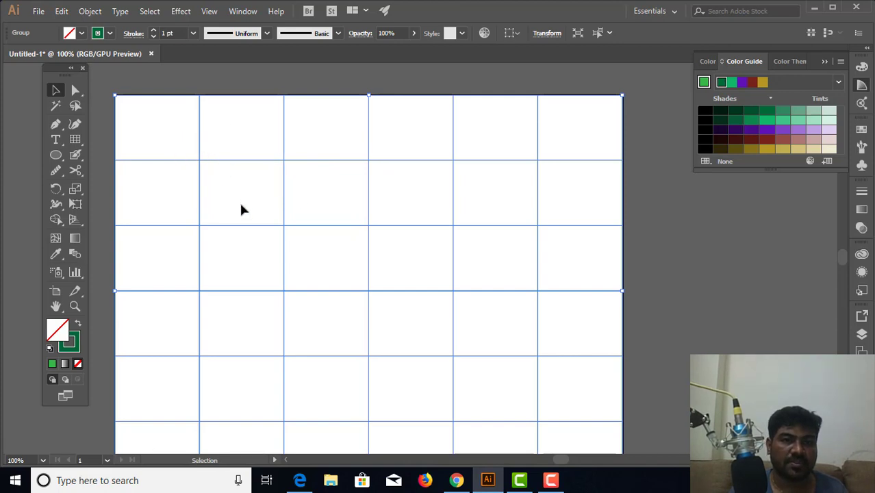
left_click(351, 139)
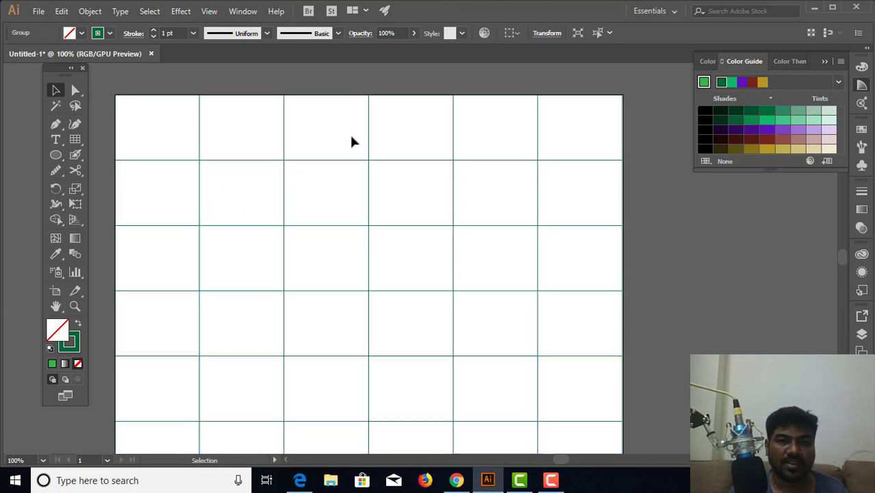
left_click(380, 161)
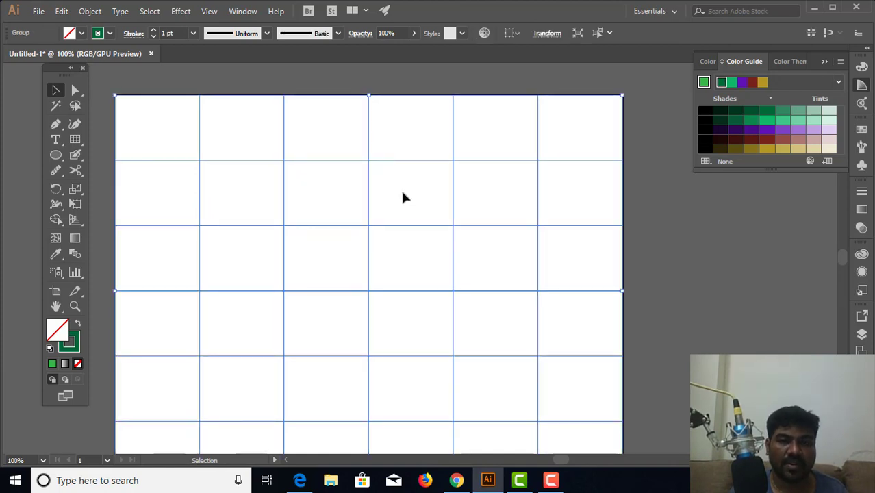
key("Delete")
left_click(74, 141)
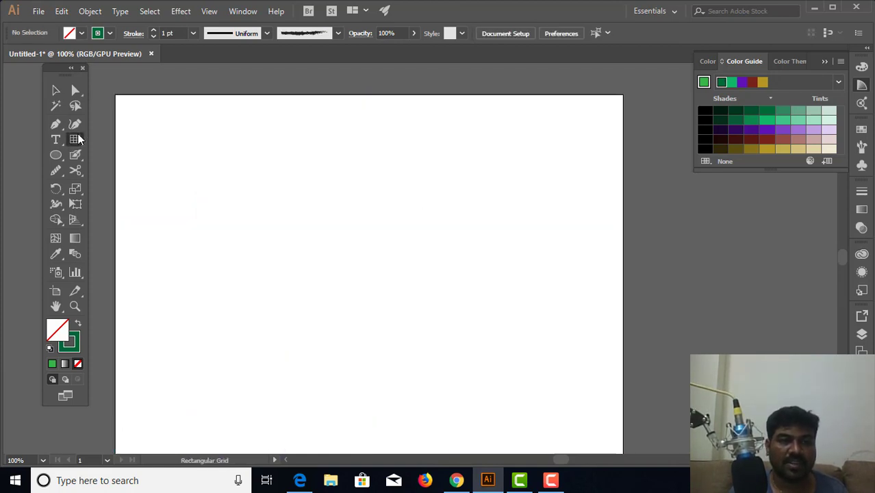
left_click_drag(151, 130, 245, 224)
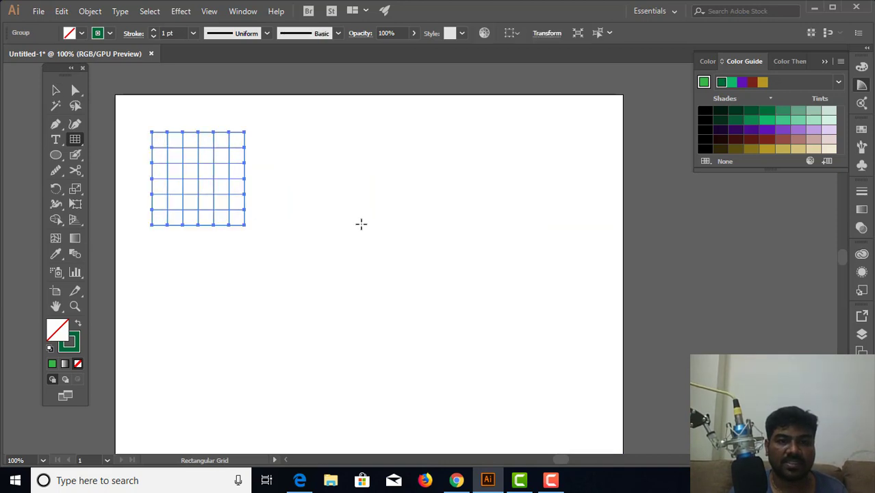
Create a second grid through the Rectangular Grid options with 10 horizontal dividers at -13% skew and 8 vertical dividers
left_click(336, 222)
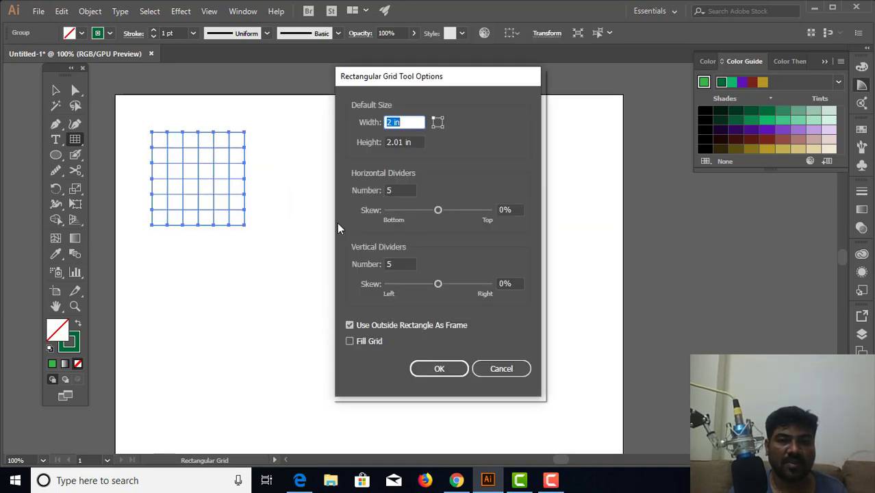
left_click_drag(404, 82, 376, 84)
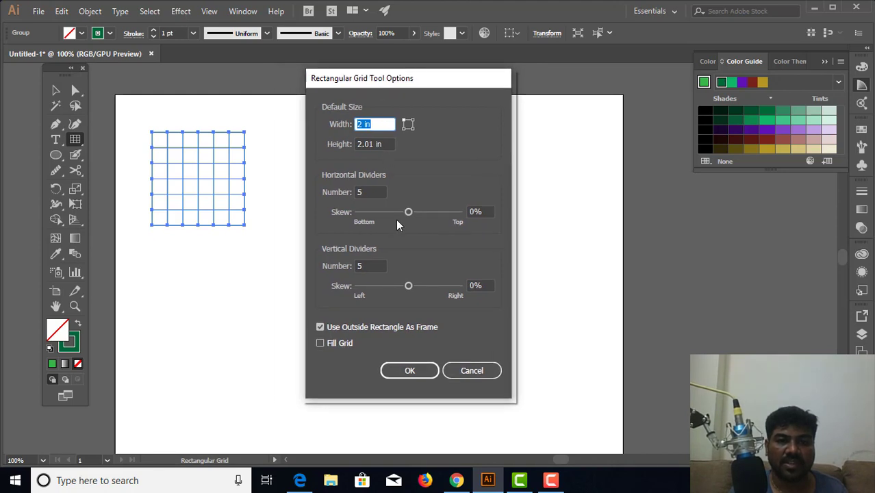
mouse_move(408, 214)
left_mouse_down()
mouse_move(422, 218)
mouse_move(408, 215)
left_mouse_up()
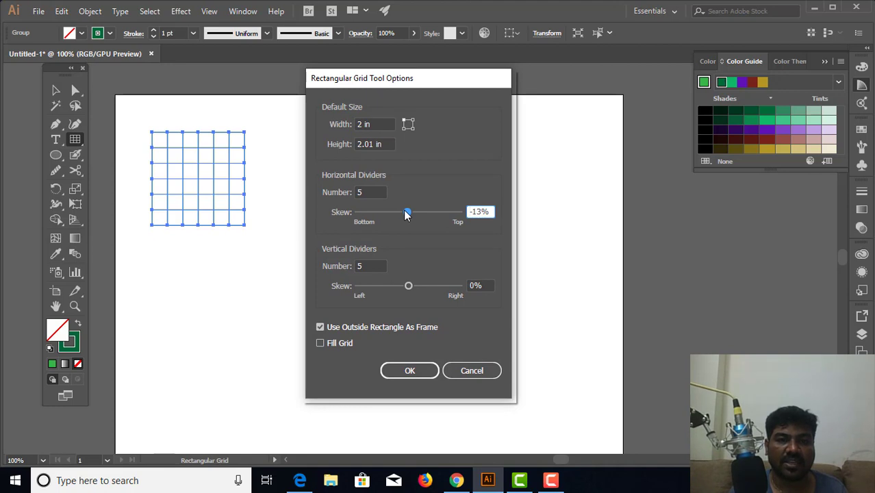
left_click(379, 196)
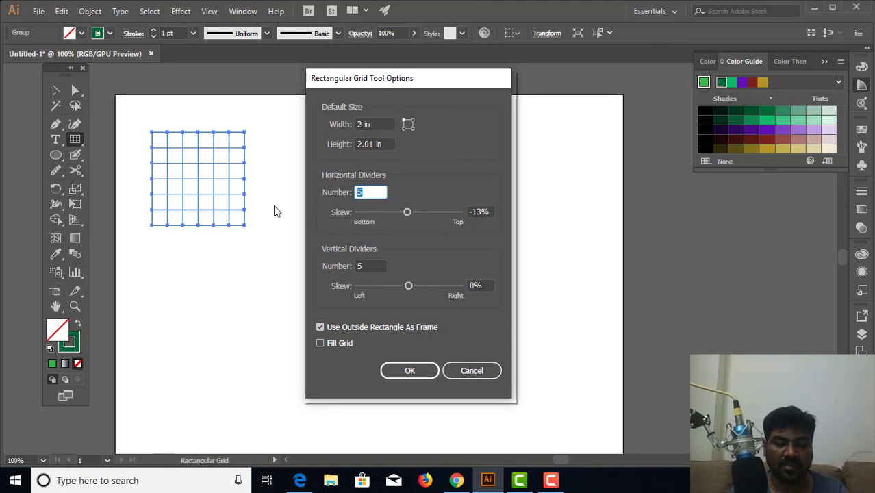
type("10")
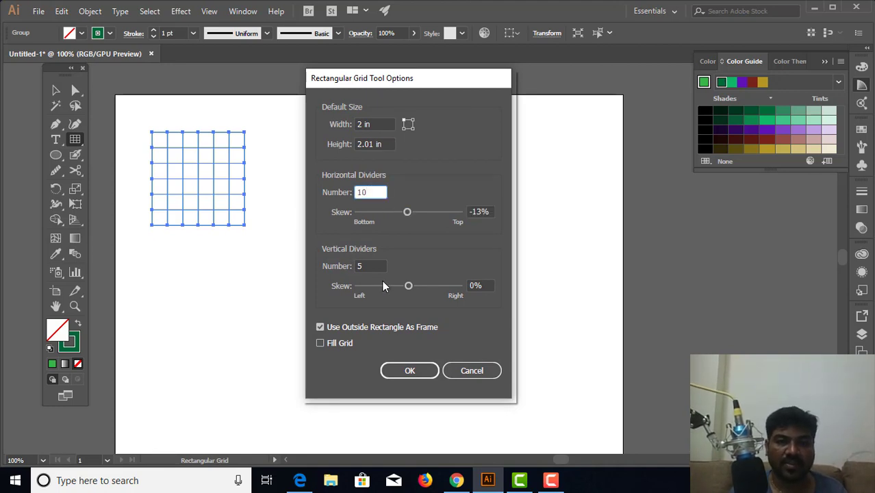
left_click(363, 266)
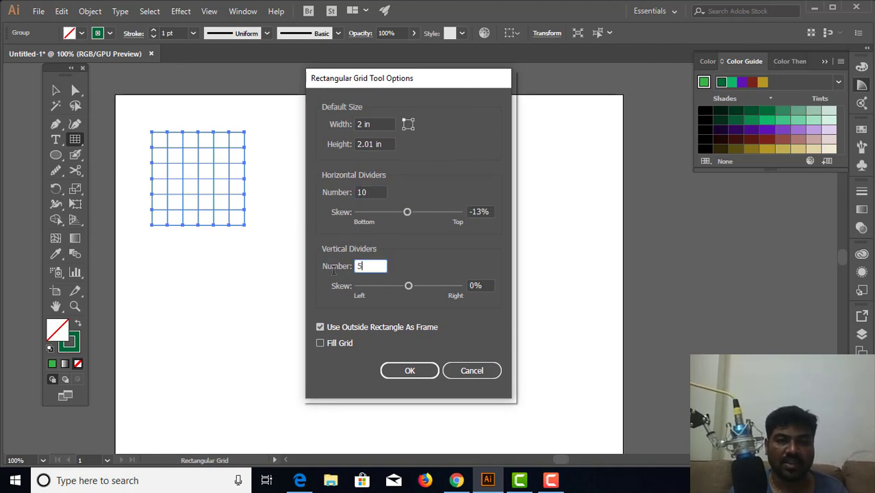
left_click(411, 372)
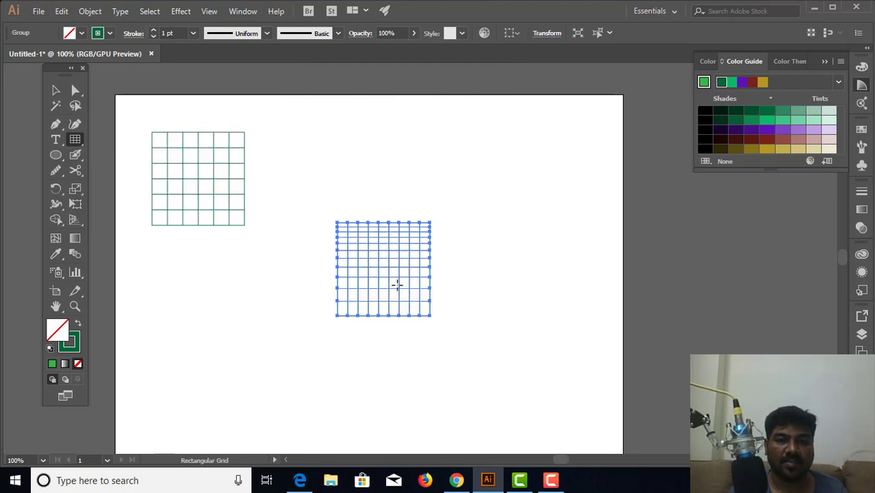
Examine the row spacing of the skewed grid up close, then undo that grid
key("ctrl")
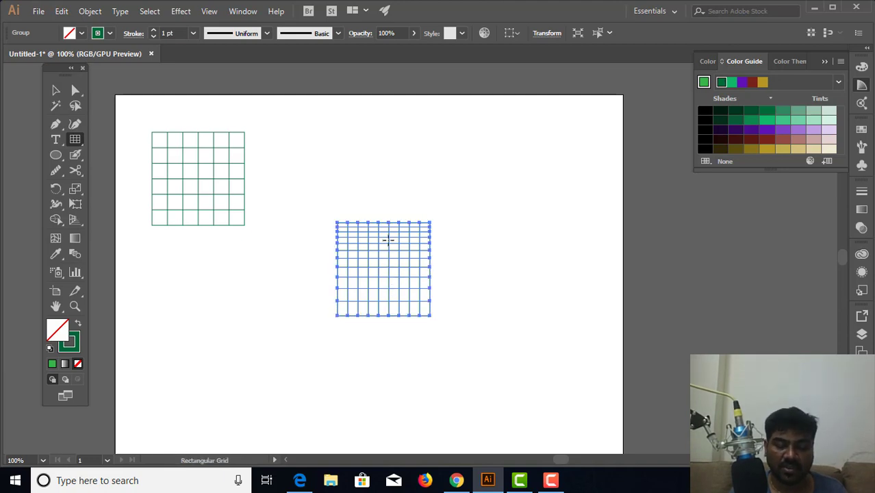
key("ctrl+equal")
key("ctrl+equal")
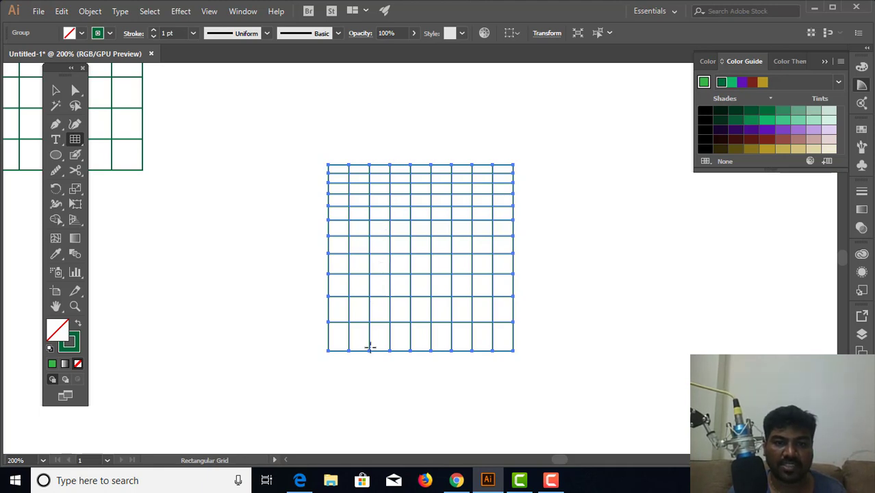
key("ctrl+z")
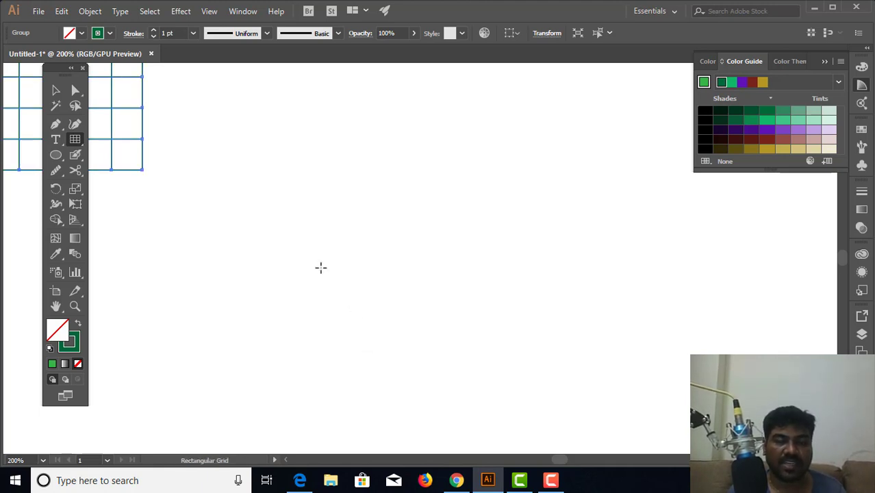
Create another grid through the Rectangular Grid options with the horizontal divider skew set to 0%
left_click(295, 226)
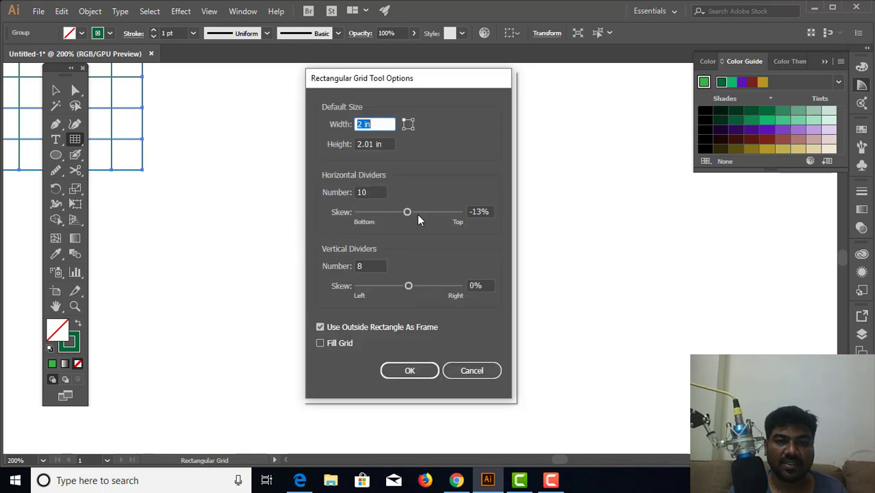
left_click_drag(490, 212, 421, 211)
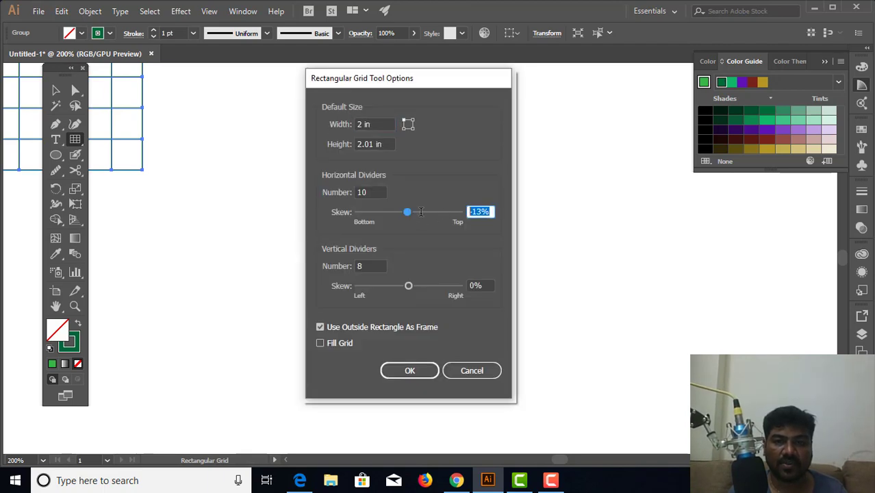
type("0")
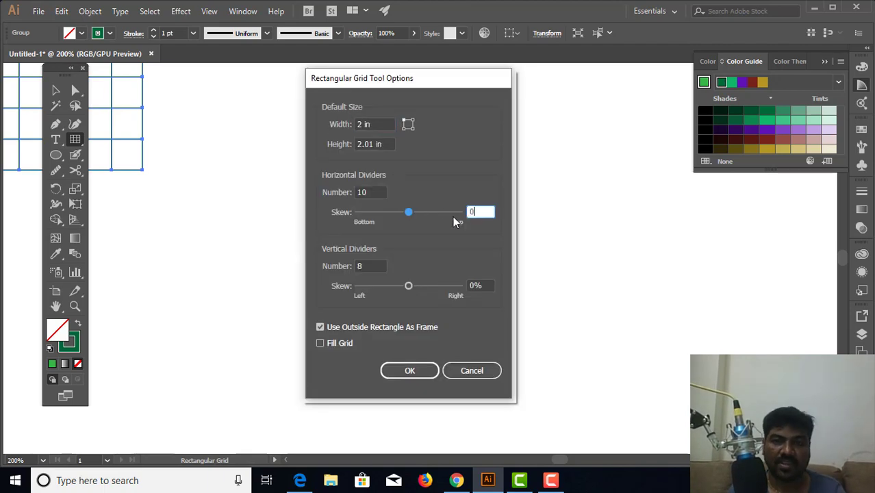
left_click(407, 373)
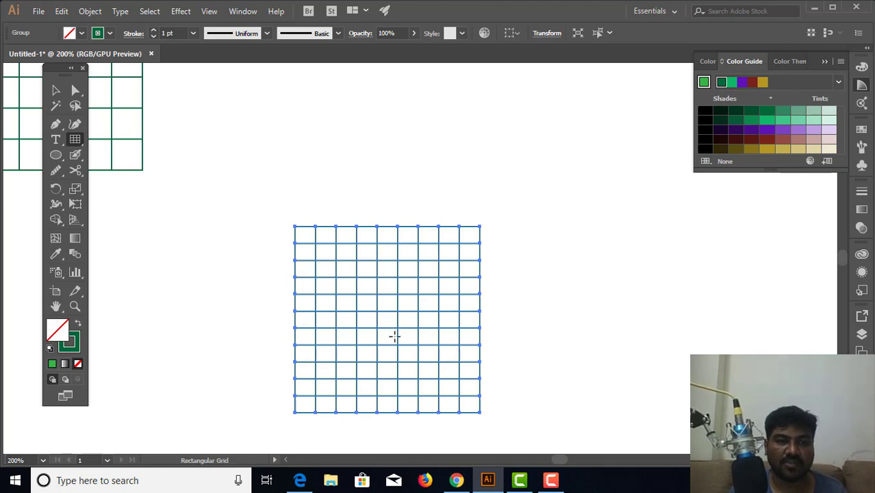
Undo the unskewed grid and delete the remaining small grid near the artboard's upper-left corner
key("ctrl+z")
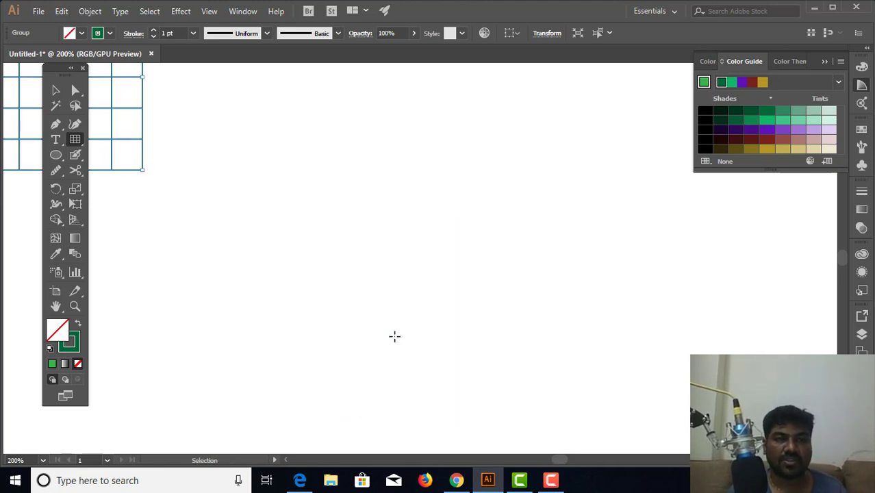
key("ctrl+1")
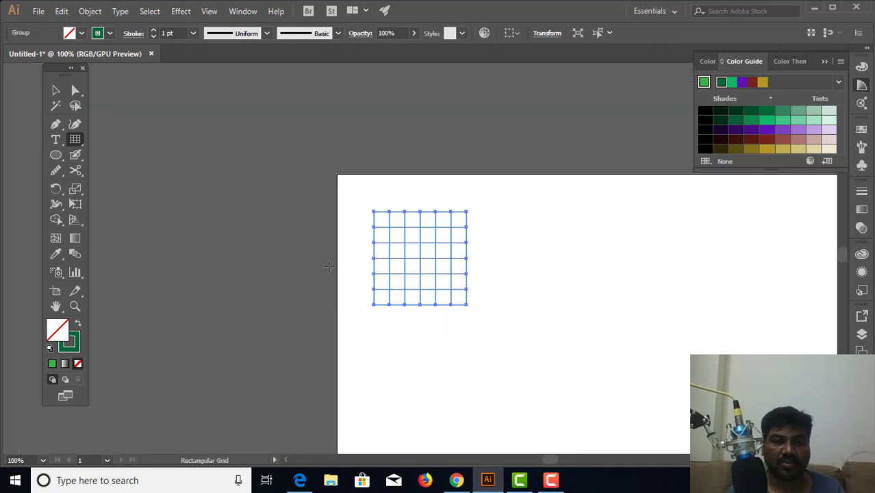
key("Delete")
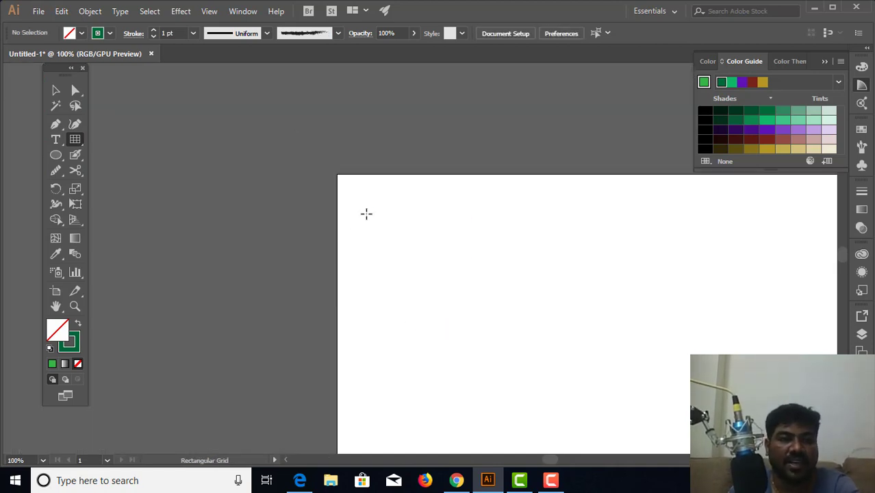
Draw a circular polar grid about 4.85 in across in the middle of the artboard with the Polar Grid tool
left_click(78, 142)
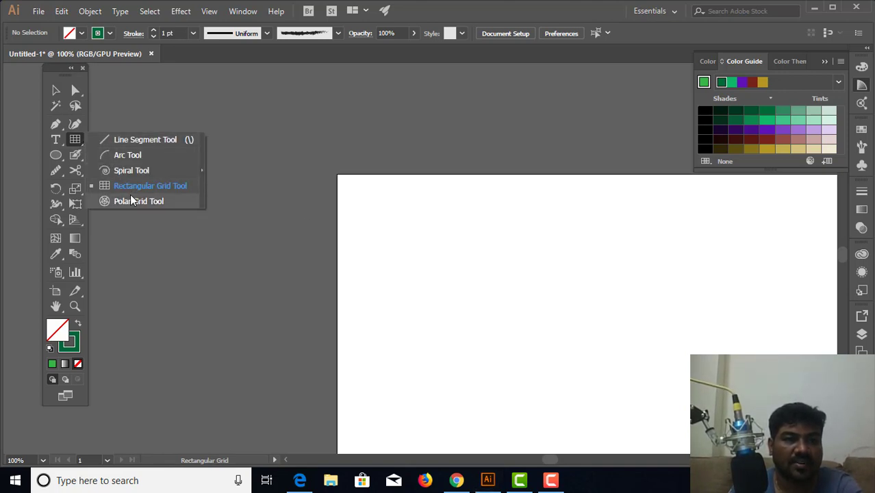
left_click(131, 201)
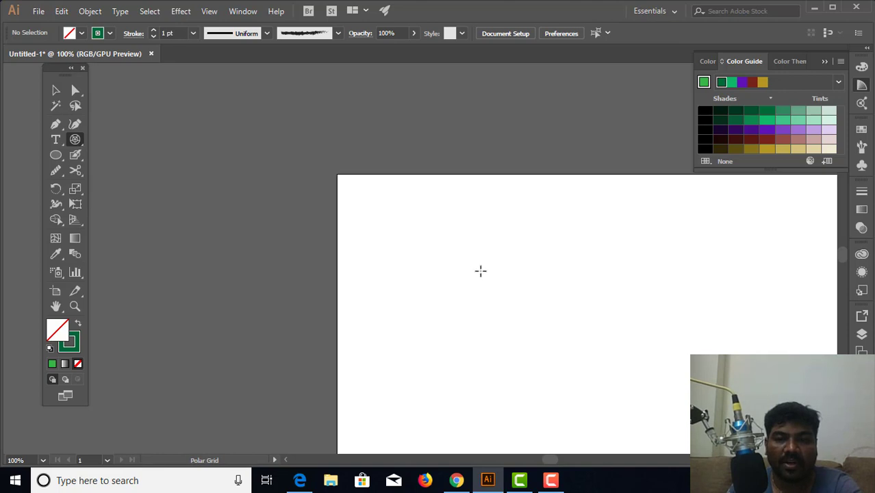
key("ctrl+minus")
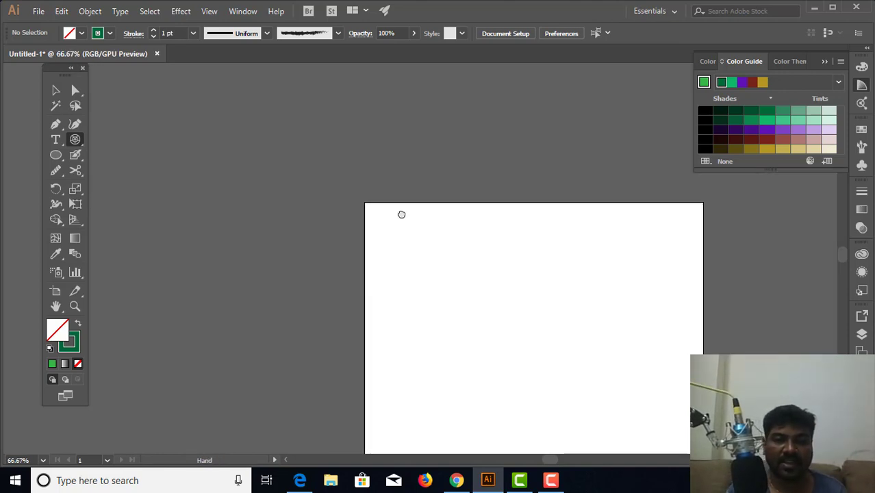
left_click_drag(533, 275, 353, 164)
left_click_drag(296, 163, 399, 271)
key("ctrl+z")
left_click_drag(282, 176, 428, 314)
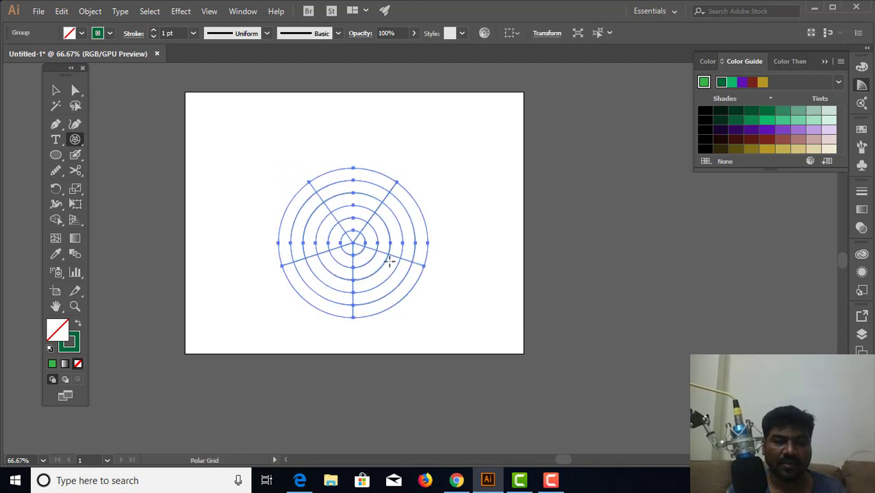
key("ctrl+plus")
key("ctrl+plus")
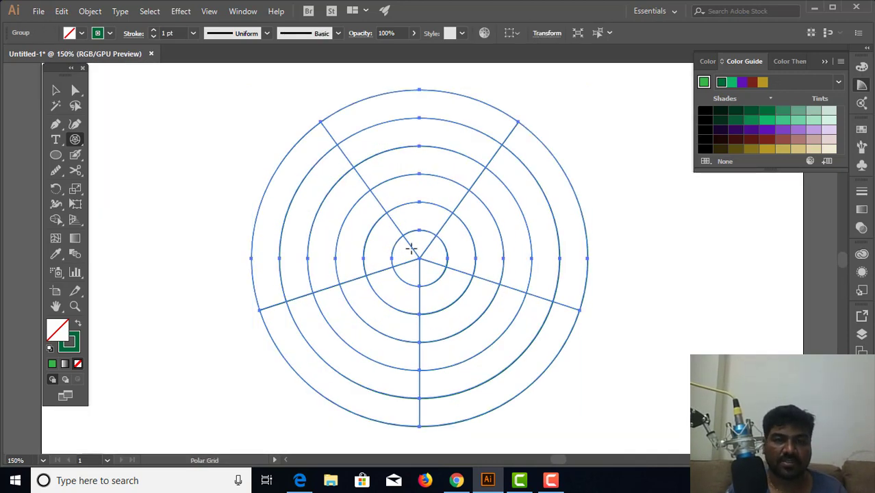
left_click_drag(451, 254, 413, 239)
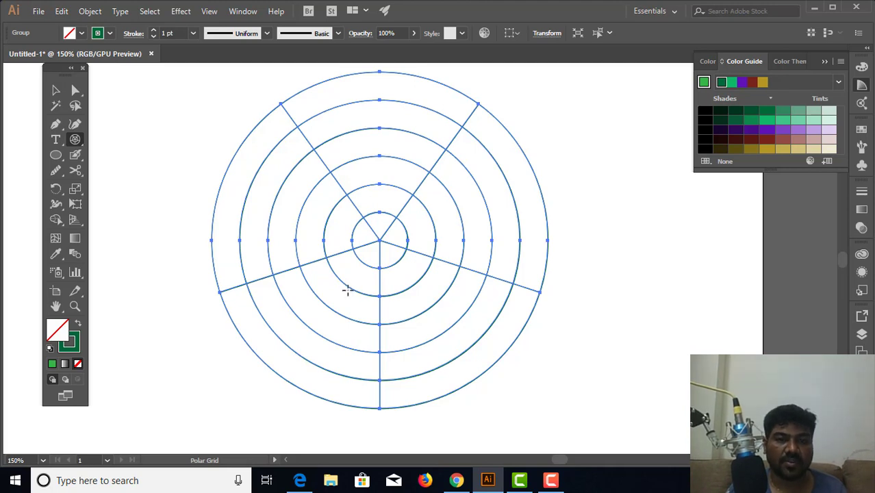
Create a second polar grid beside the first through the Polar Grid options with 12 concentric and 12 radial dividers
left_click(568, 210)
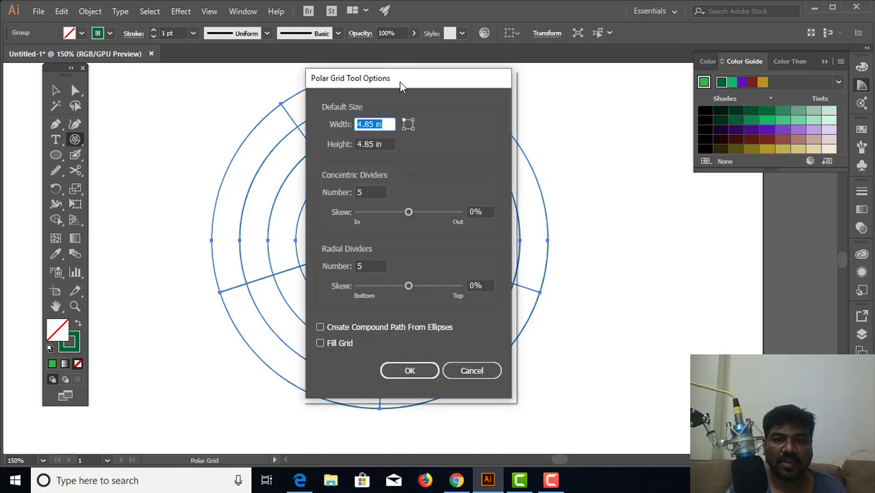
left_click_drag(399, 82, 488, 94)
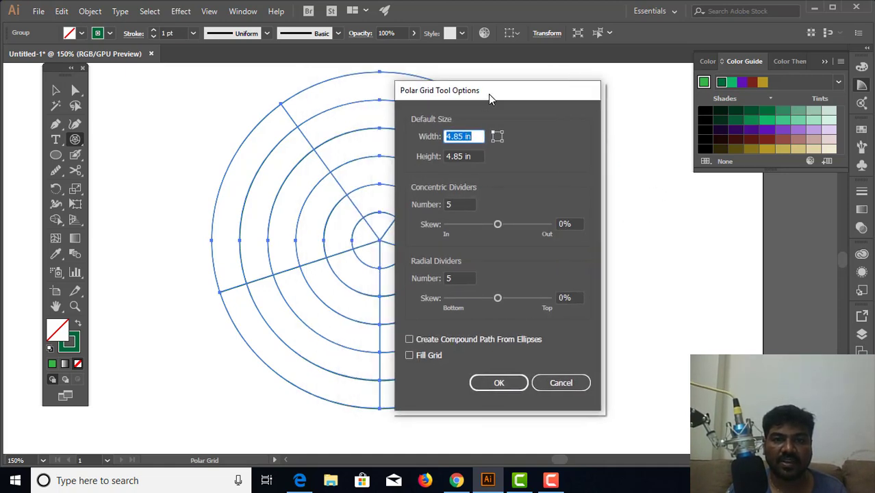
double_click(466, 203)
type("12")
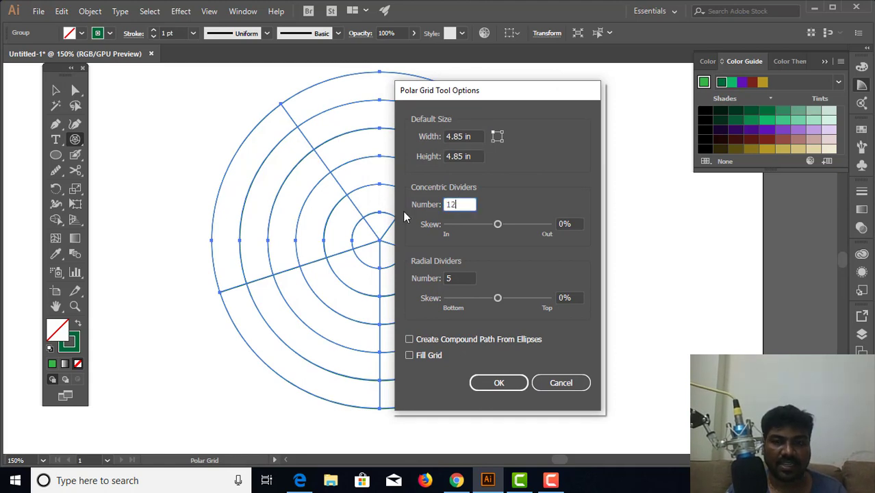
double_click(460, 278)
type("12")
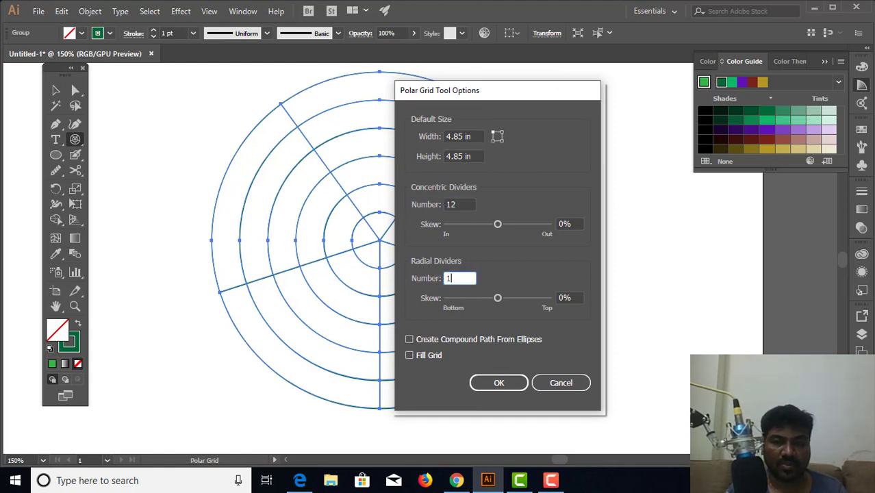
left_click(494, 385)
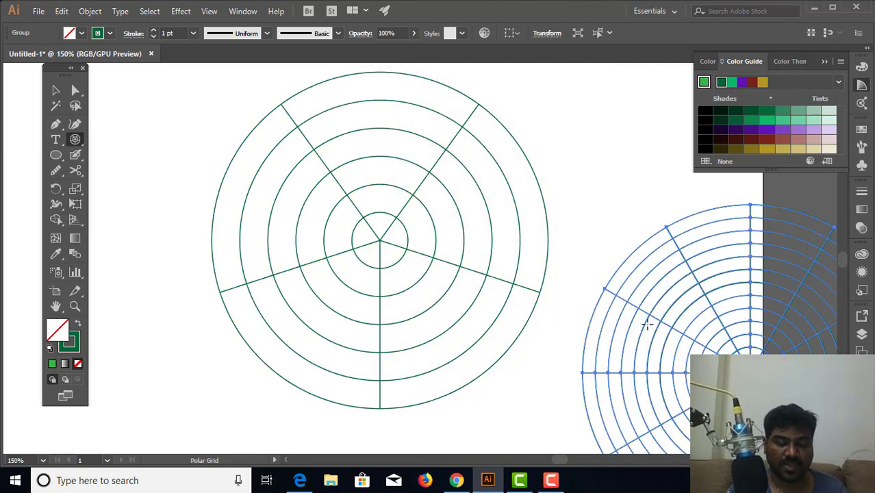
Select and delete both polar grids, the one with 12 dividers first
key("v")
left_click_drag(704, 352, 548, 266)
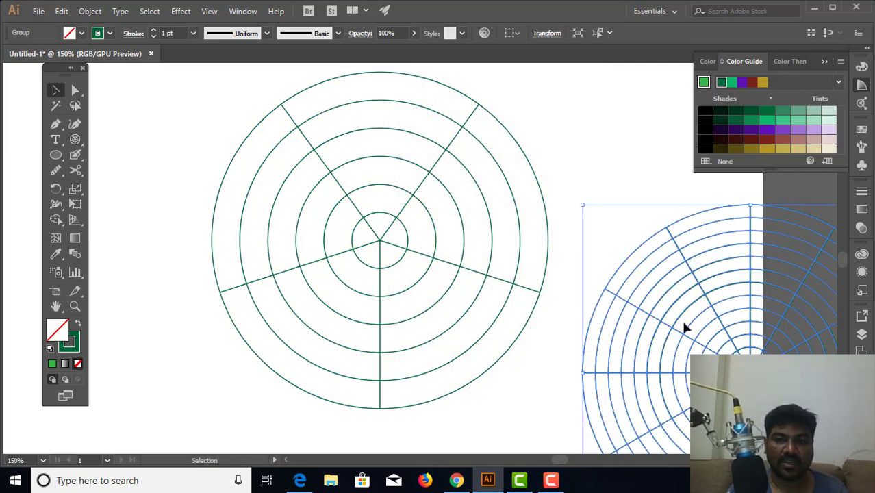
left_click_drag(687, 328, 606, 215)
left_click_drag(693, 312, 608, 201)
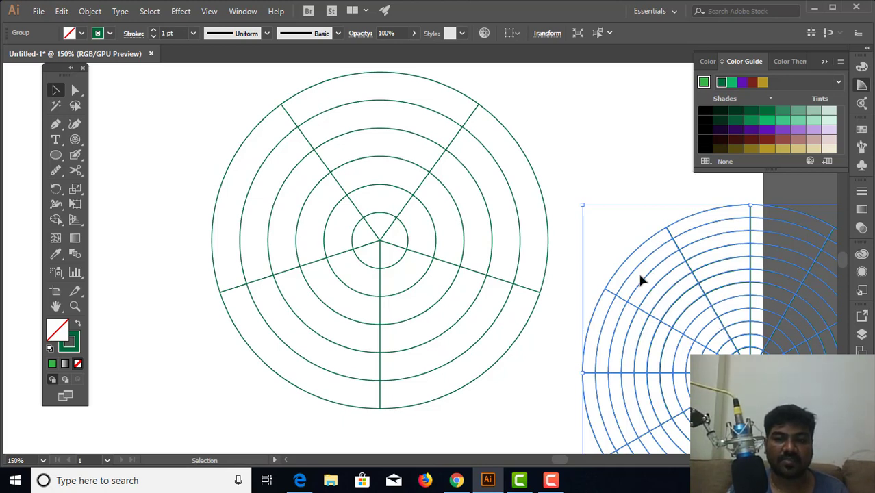
key("Delete")
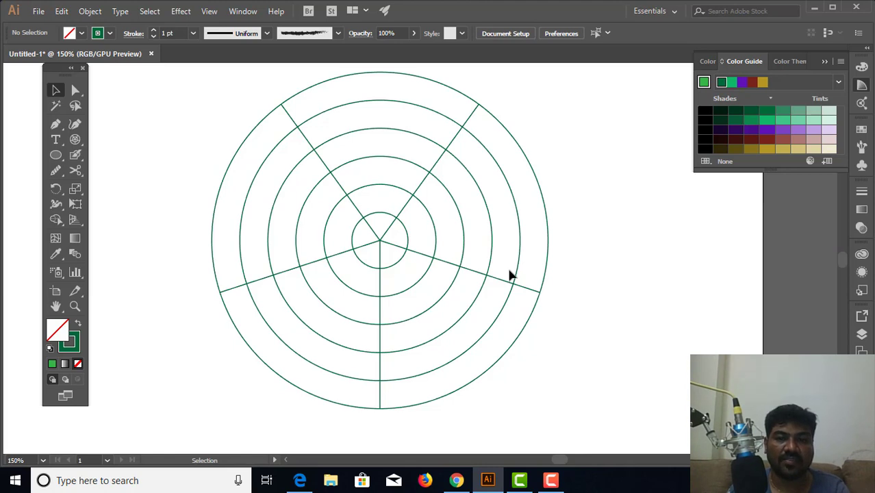
left_click(516, 280)
key("Delete")
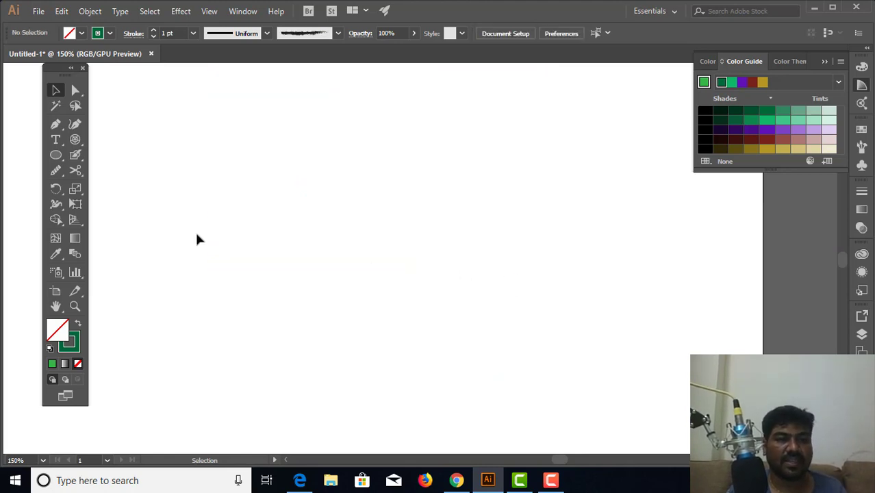
Tear off the line tool group as a floating palette over the artboard and close it again
left_click(63, 173)
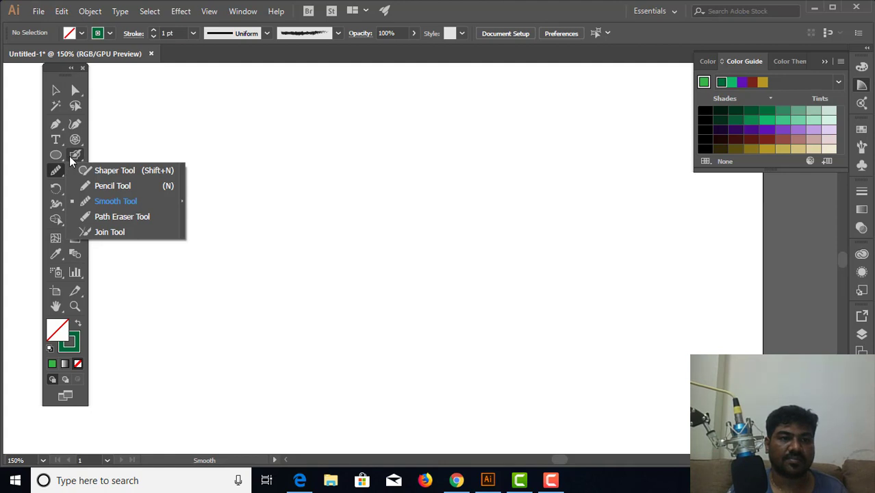
left_click(72, 156)
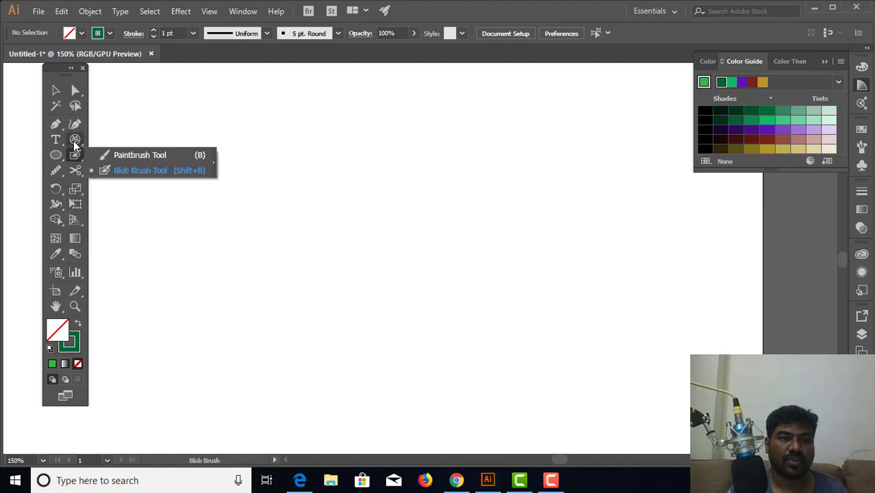
left_click(75, 141)
left_click_drag(79, 139, 109, 141)
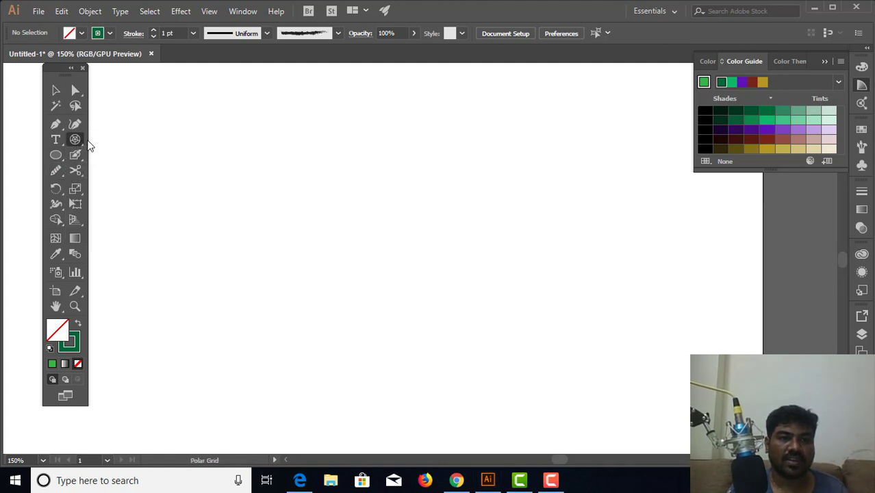
left_click(80, 142)
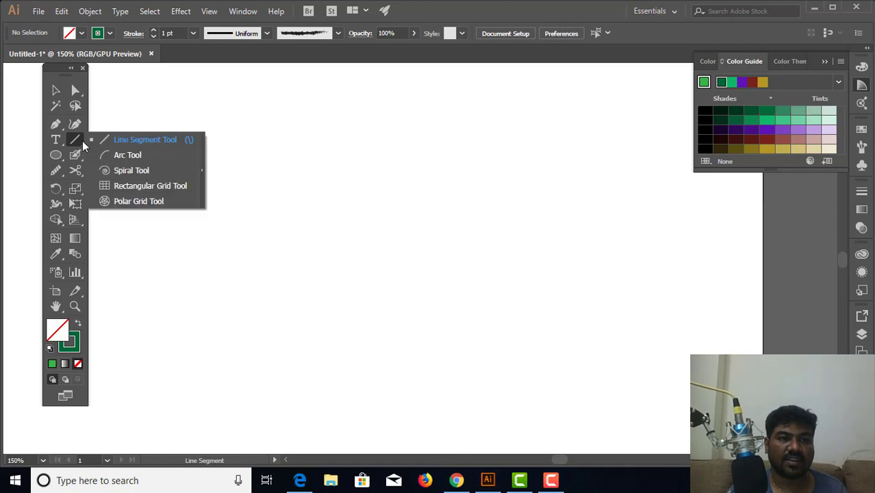
left_click(205, 175)
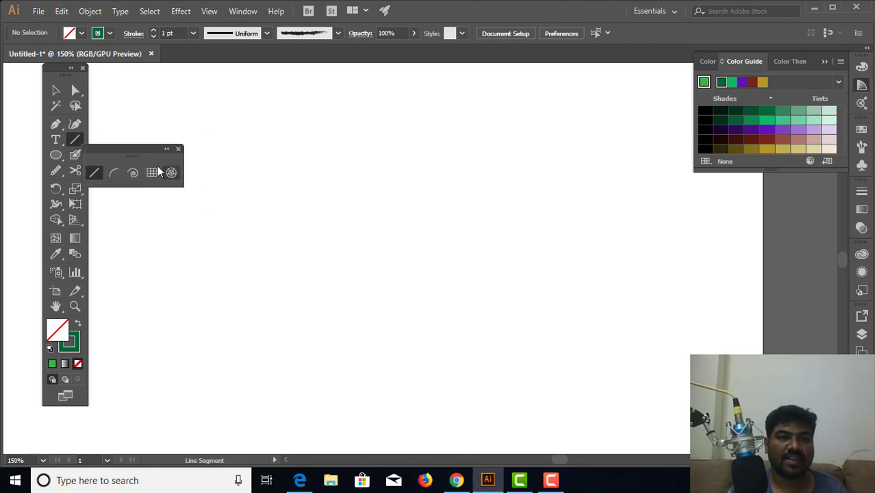
left_click_drag(111, 149, 249, 144)
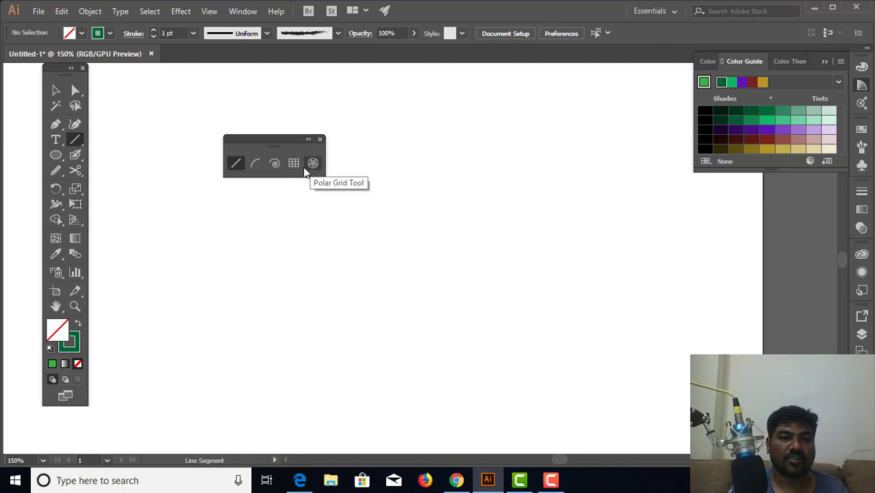
left_click(321, 140)
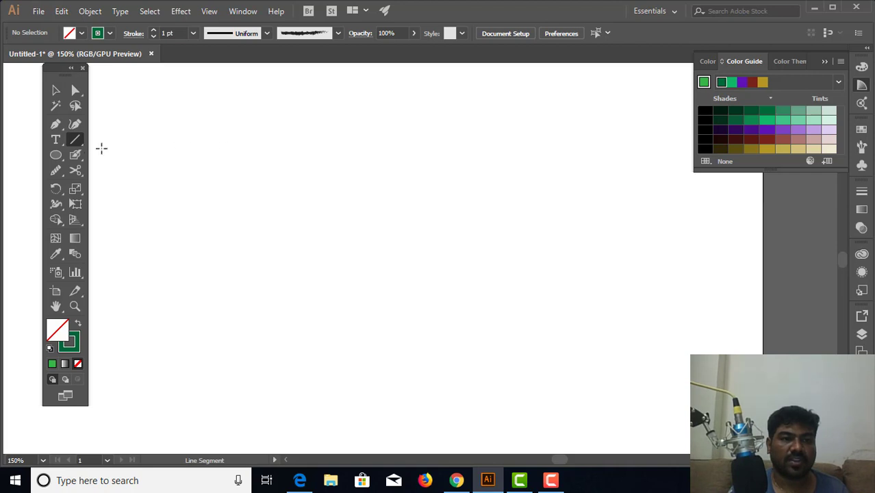